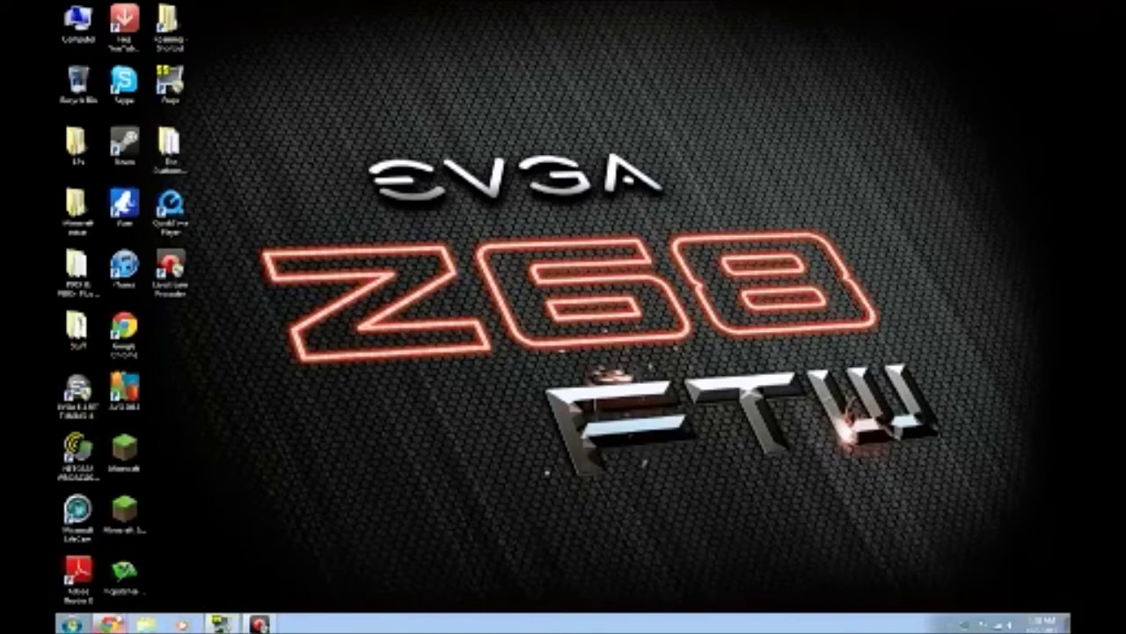
Switch to the browser and look through the preview images and changelog in the Minecraft shaders forum thread.
click(110, 623)
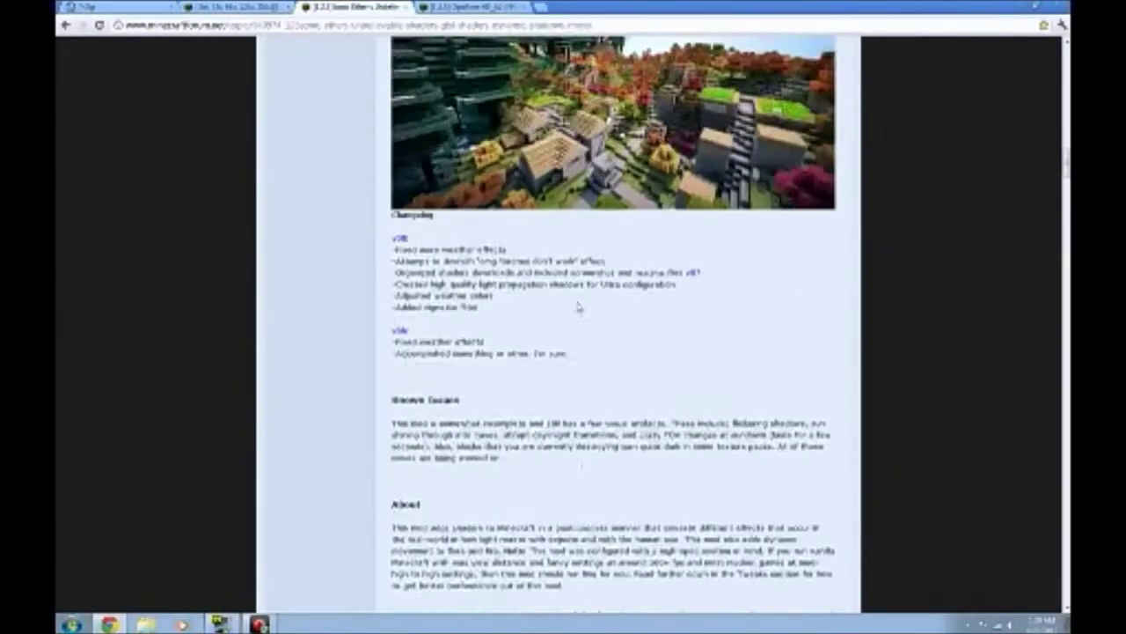
scroll(579, 306, up, 10)
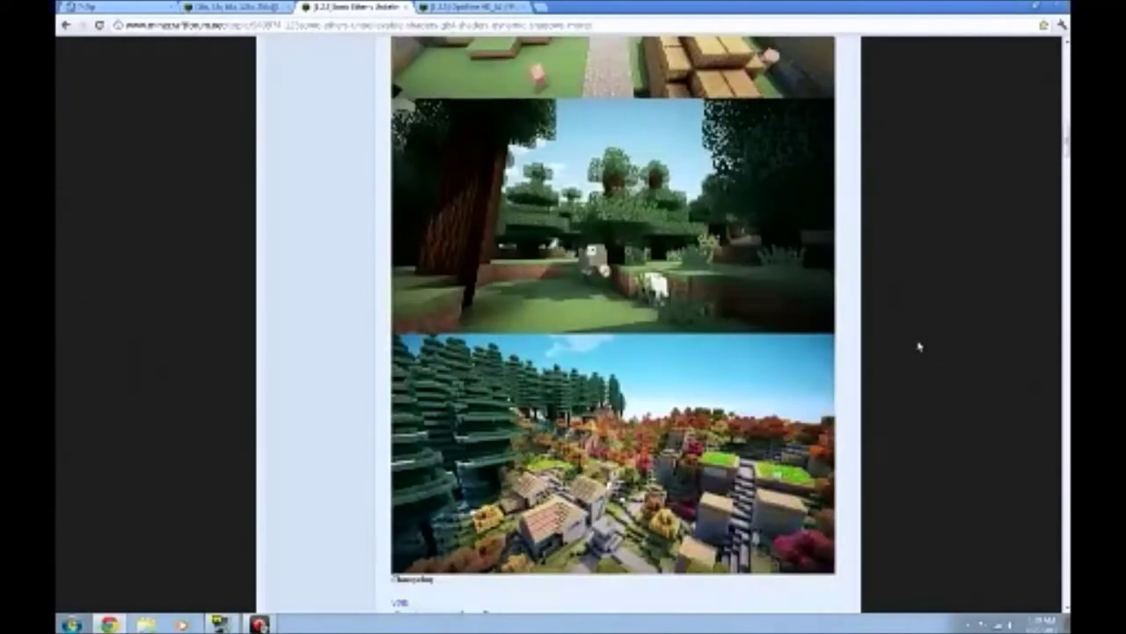
scroll(918, 345, down, 15)
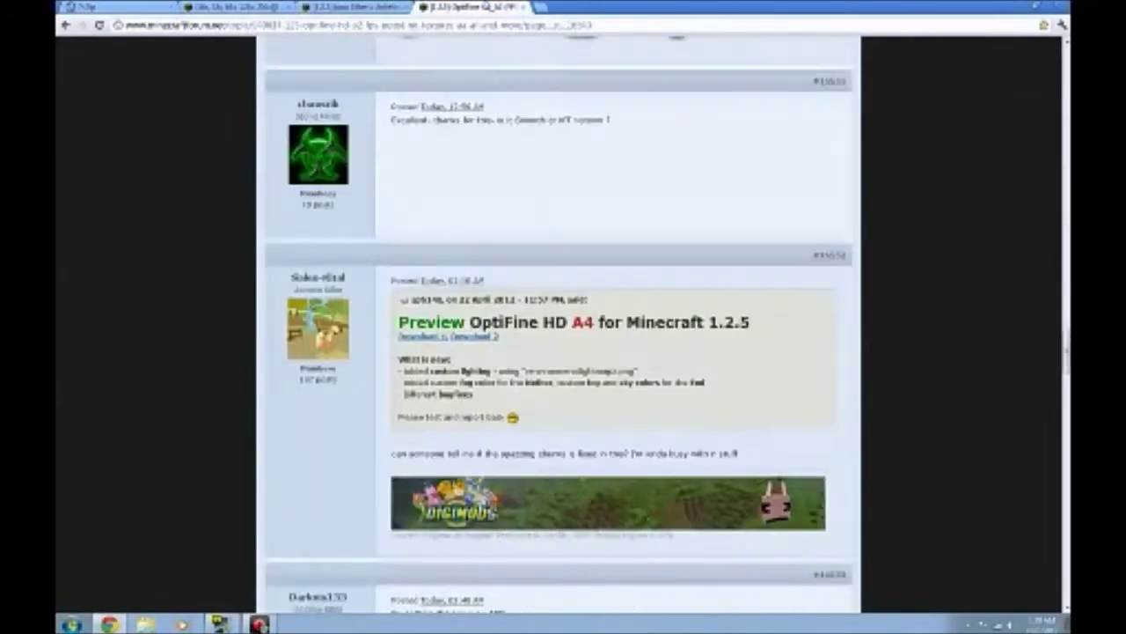
Locate the download links for Preview OptiFine HD A4 for Minecraft 1.2.5 in the OptiFine thread, and minimize the browser.
scroll(930, 322, up, 5)
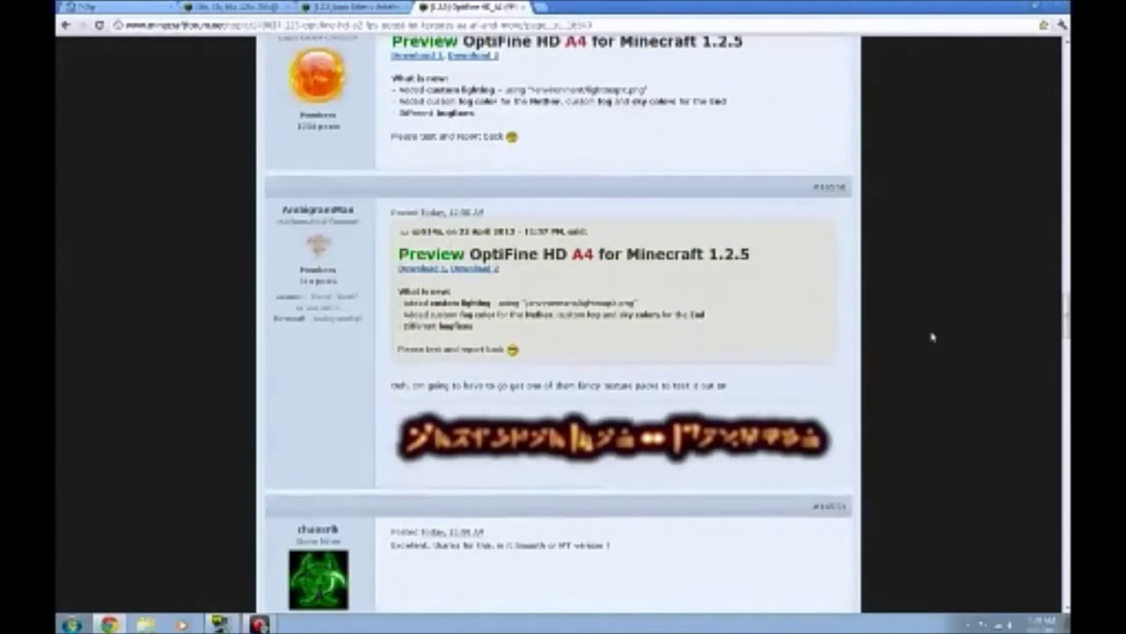
scroll(930, 335, up, 7)
scroll(927, 348, up, 2)
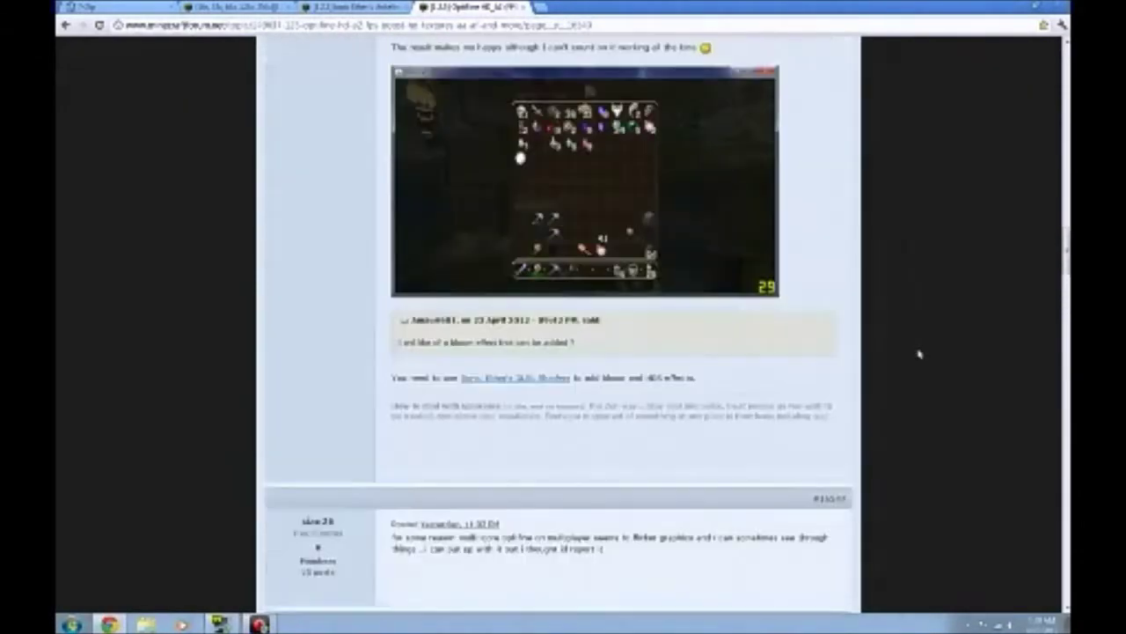
scroll(917, 359, down, 5)
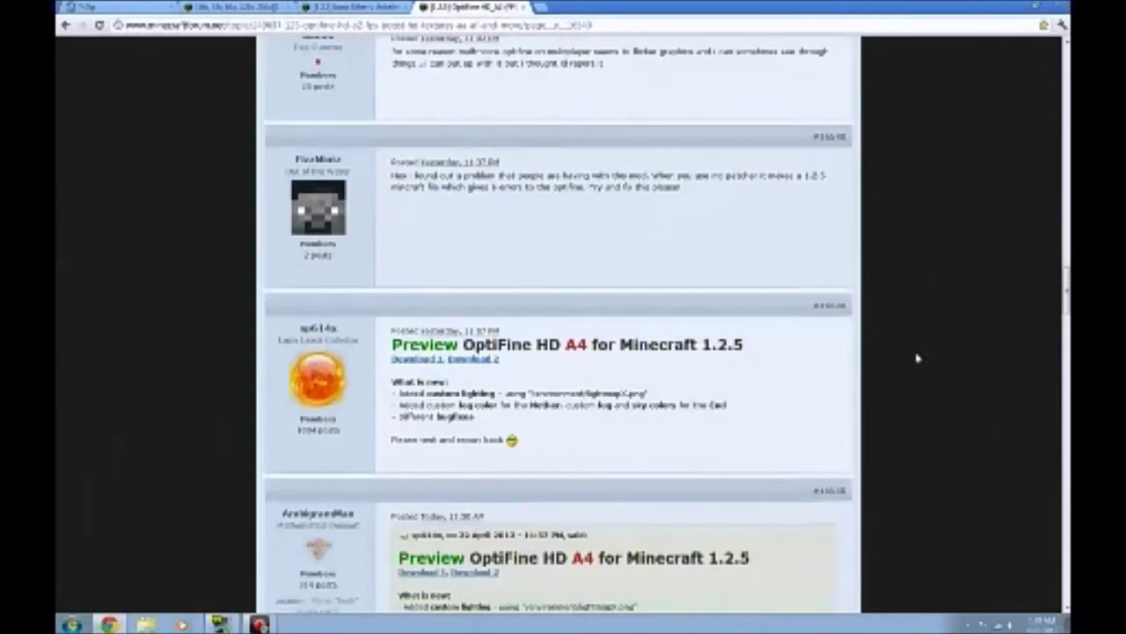
scroll(916, 358, down, 2)
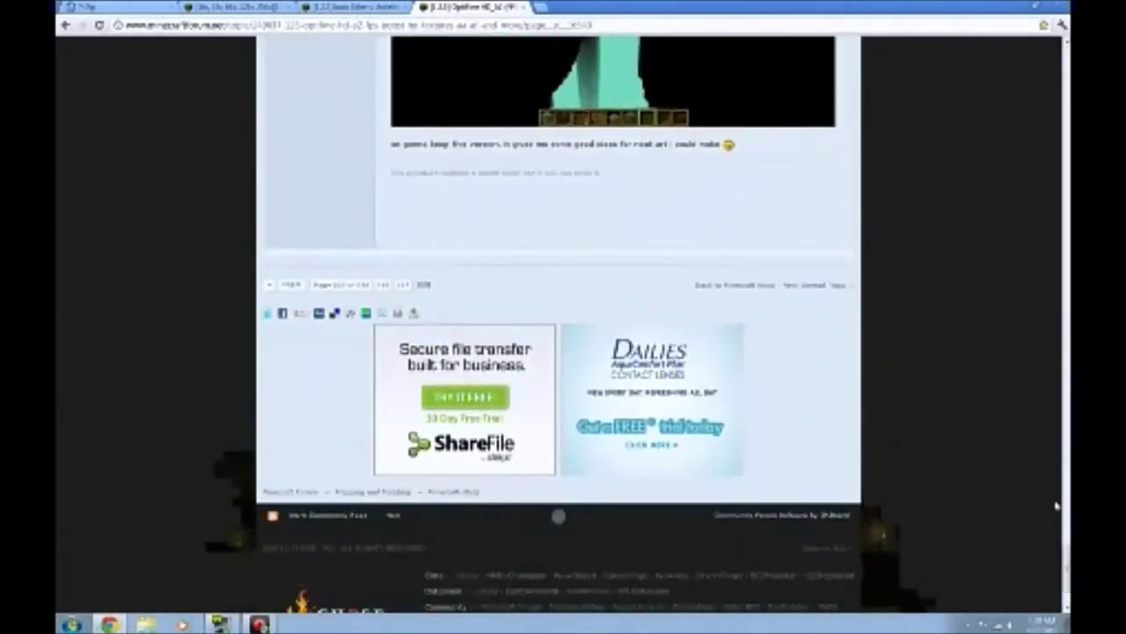
drag(1066, 567, 1066, 508)
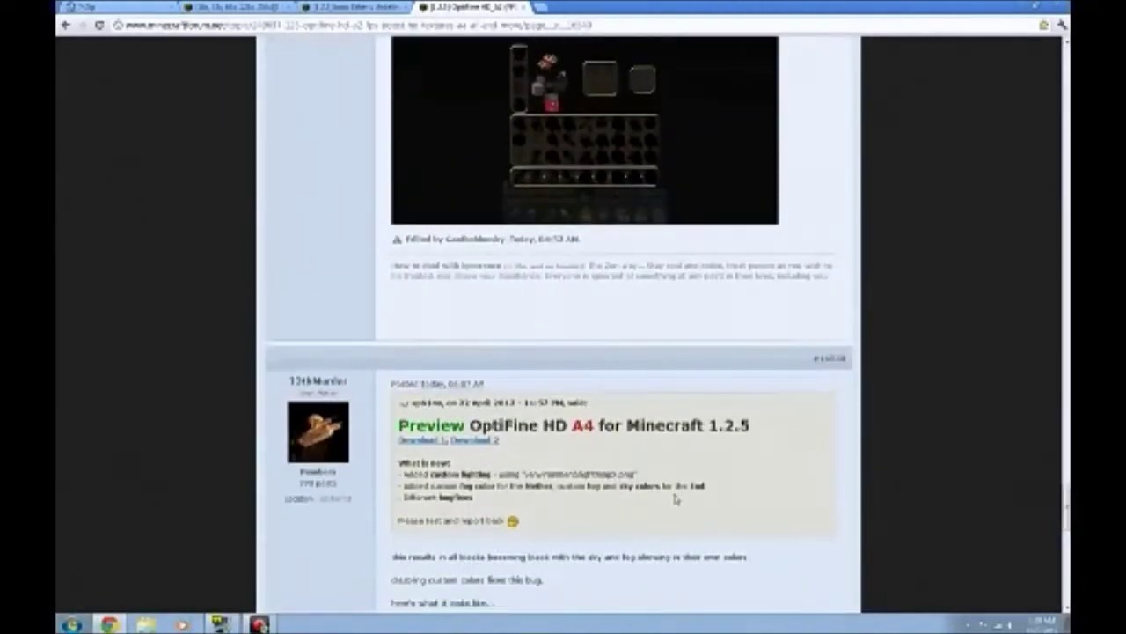
click(421, 440)
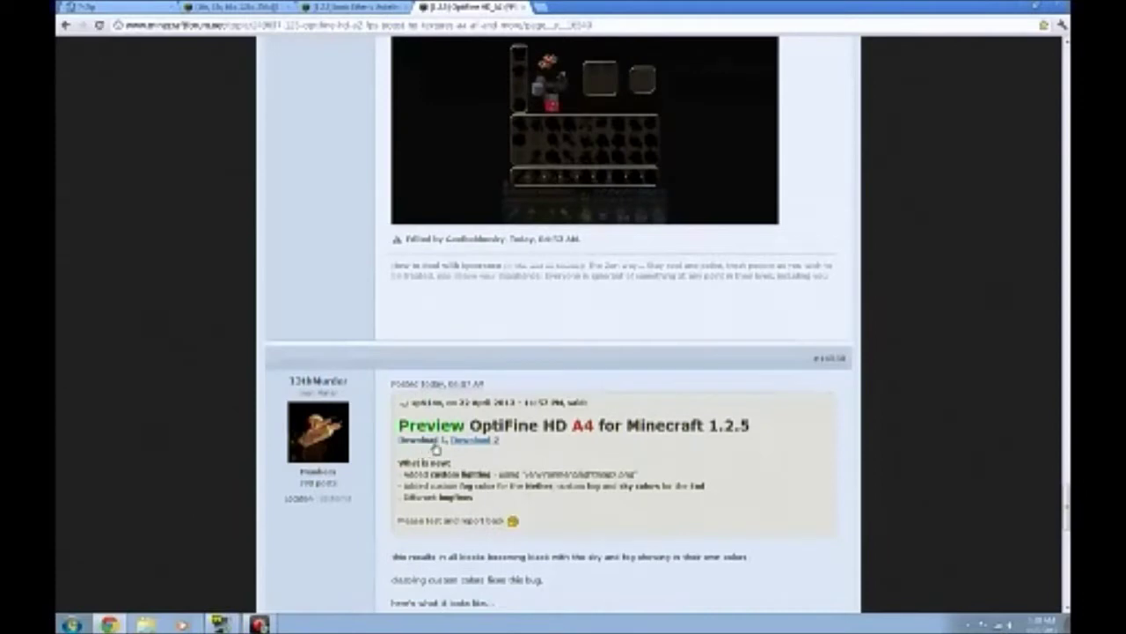
click(1019, 9)
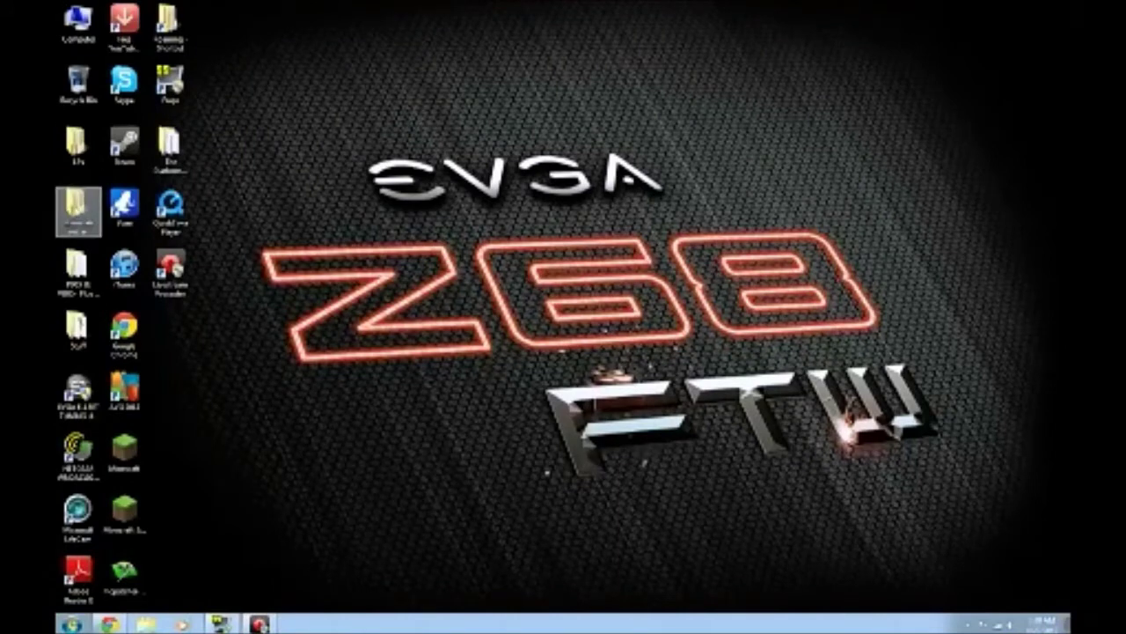
Review the texture pack, OptiFine, shaders and waving grass archives in the desktop's Minecraft mod files folder, and close the folder.
double_click(77, 209)
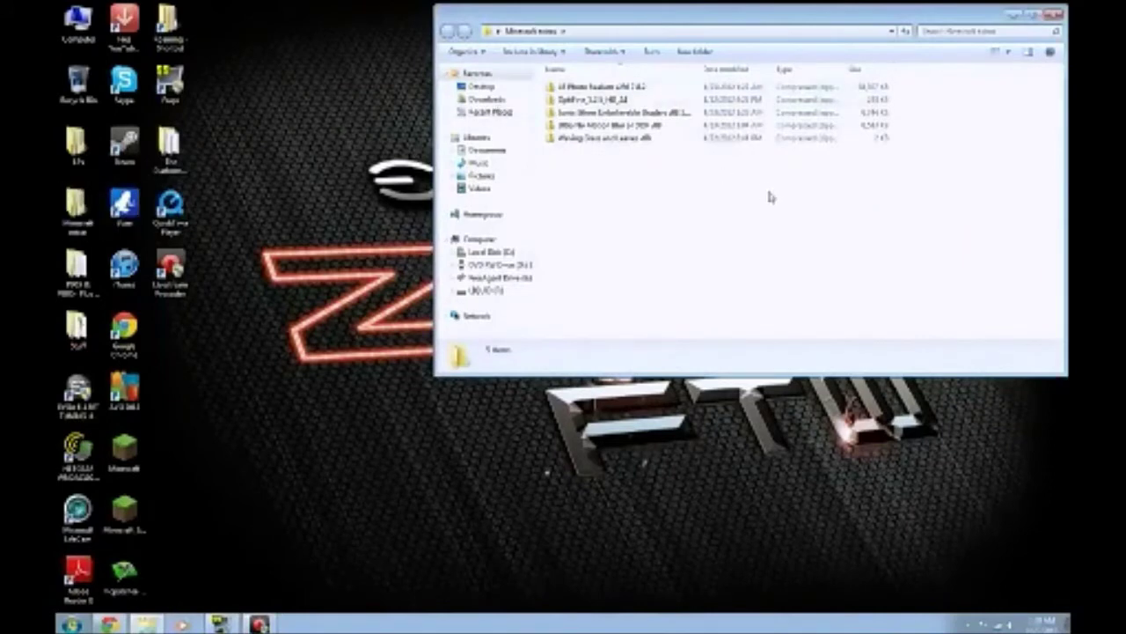
click(608, 92)
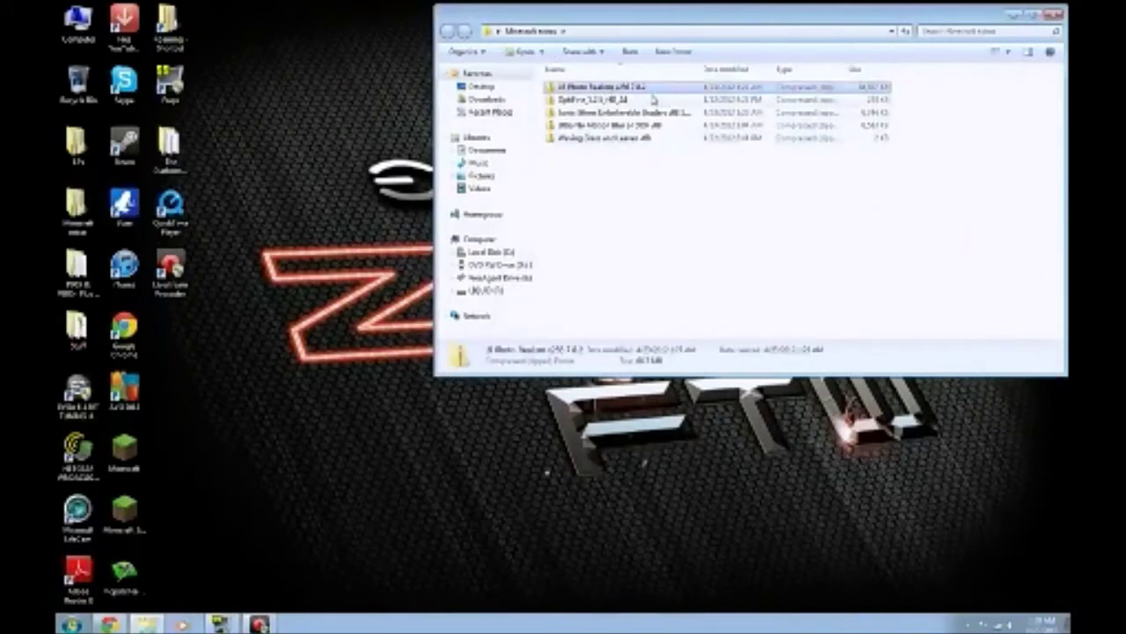
click(638, 101)
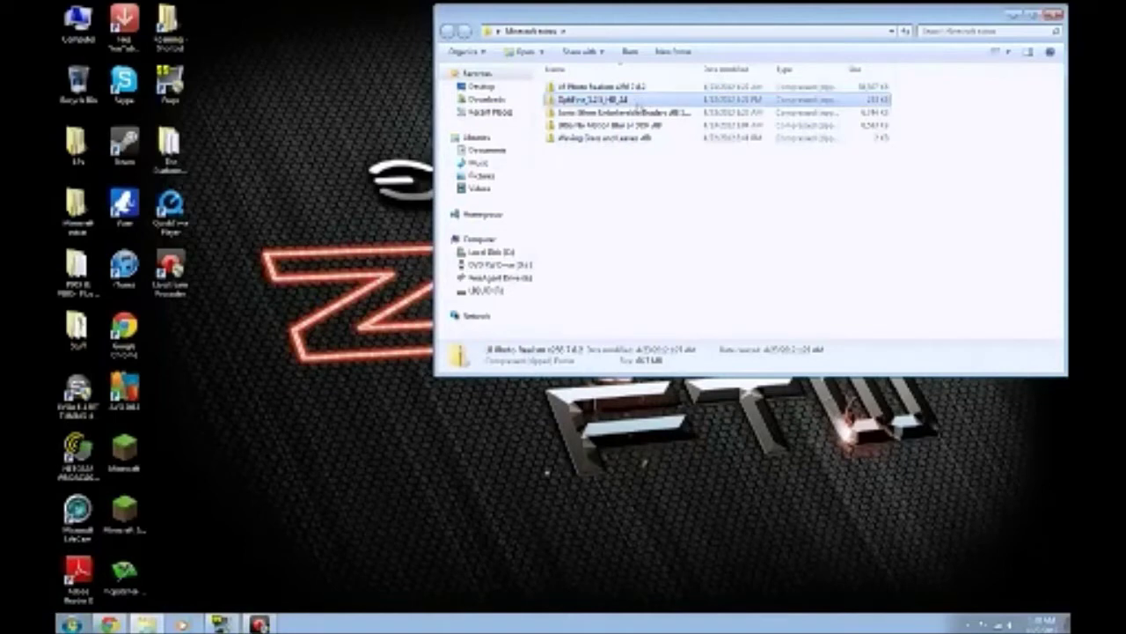
click(633, 114)
click(629, 128)
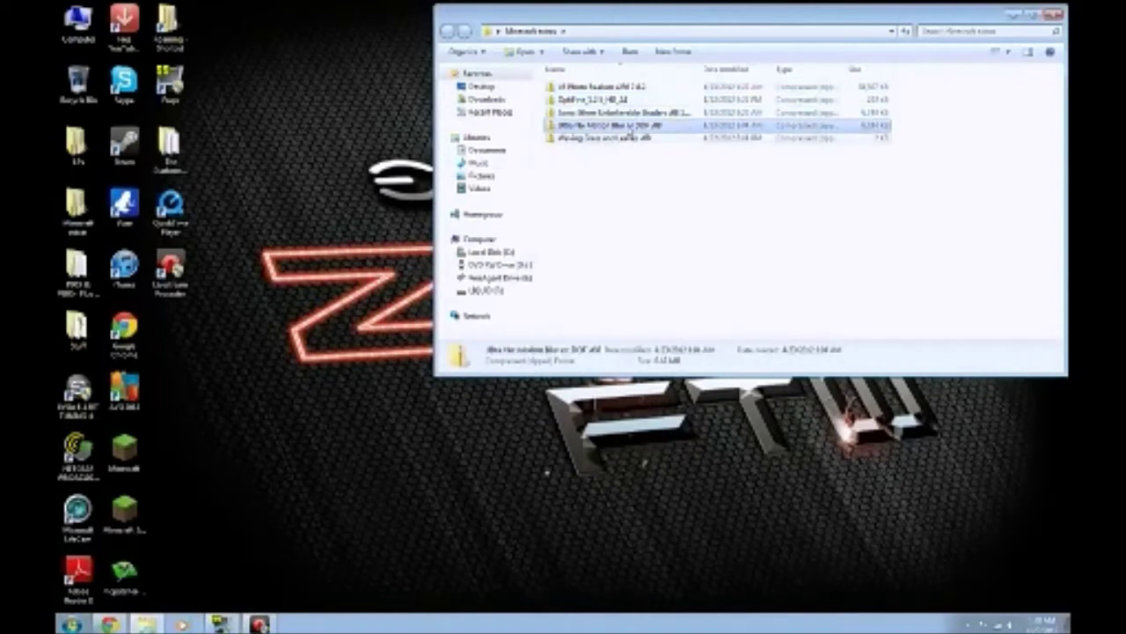
click(628, 139)
click(852, 230)
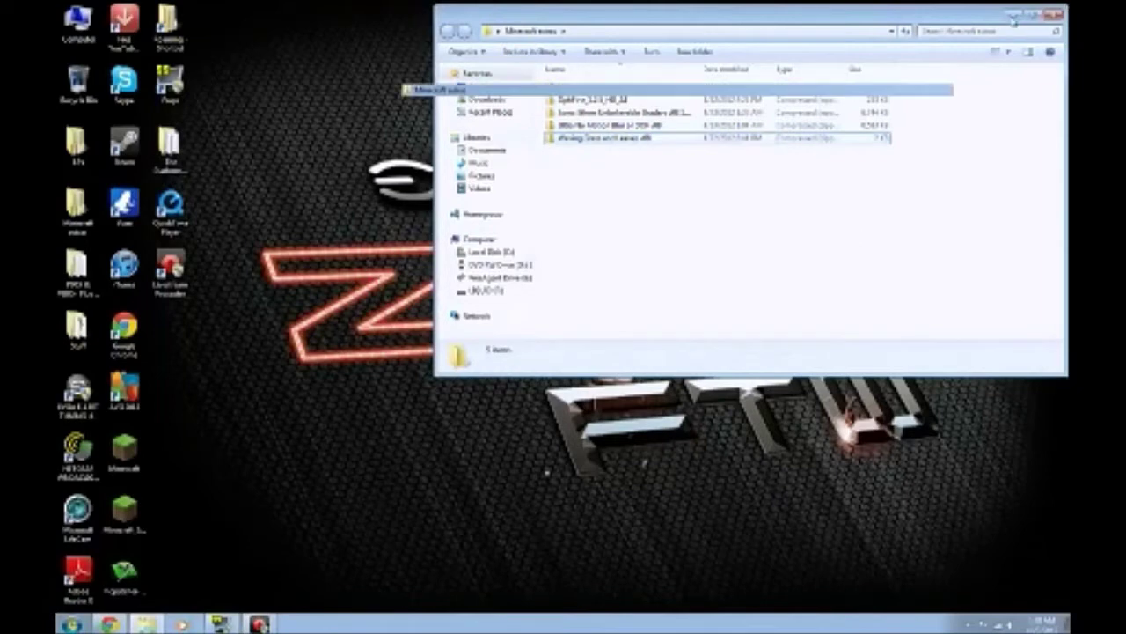
click(1049, 15)
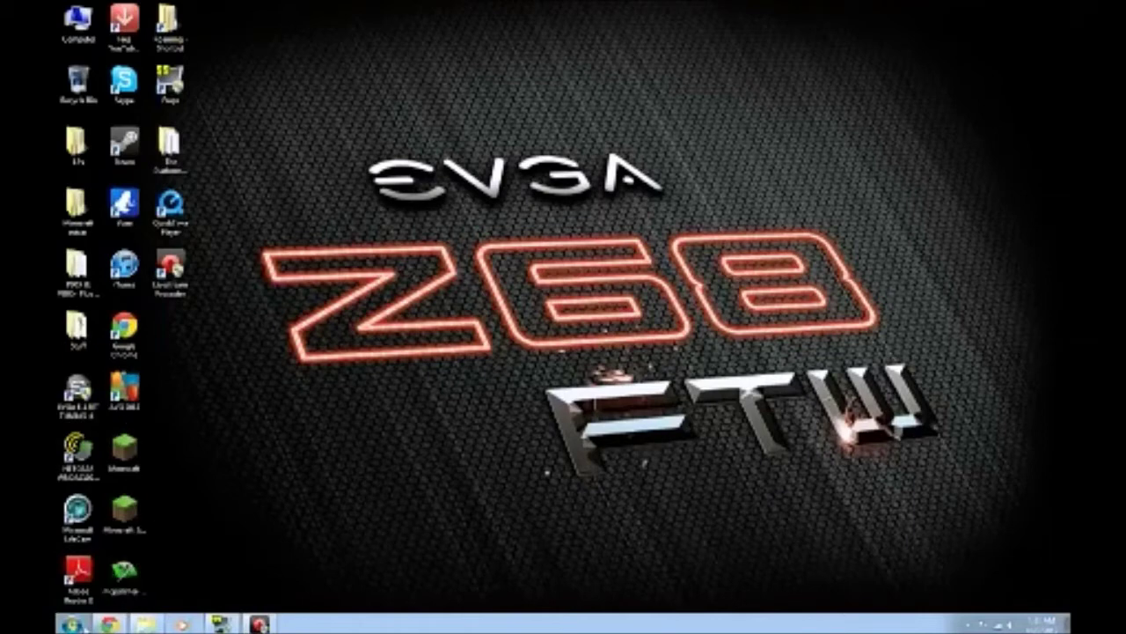
Search the computer for %appdata% and open the Roaming folder.
click(72, 625)
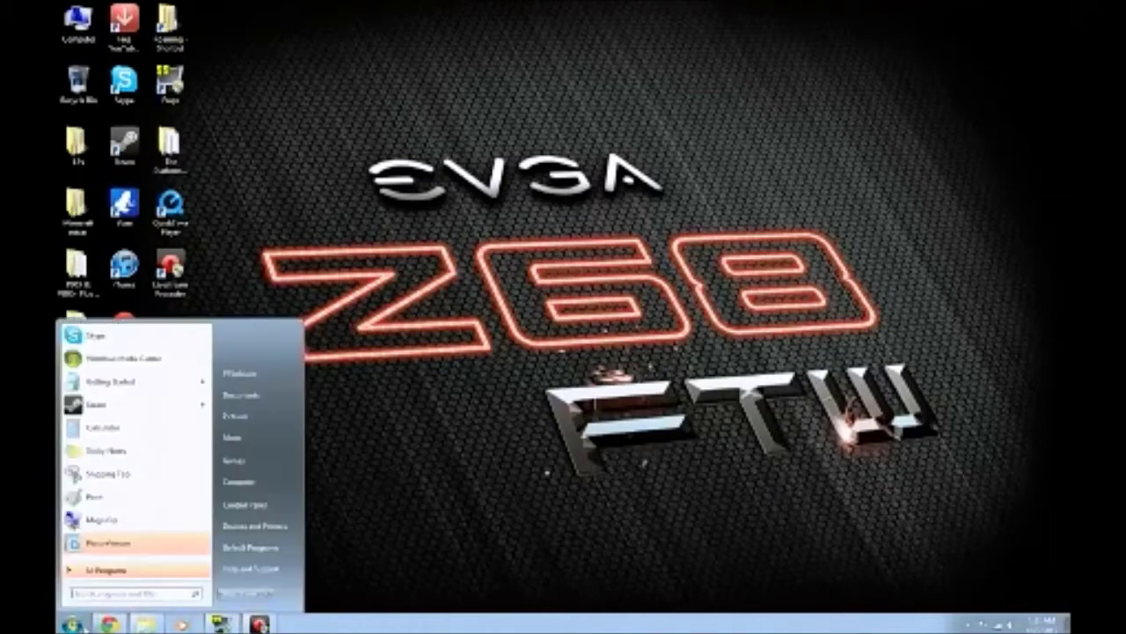
click(157, 591)
text(Fraps)
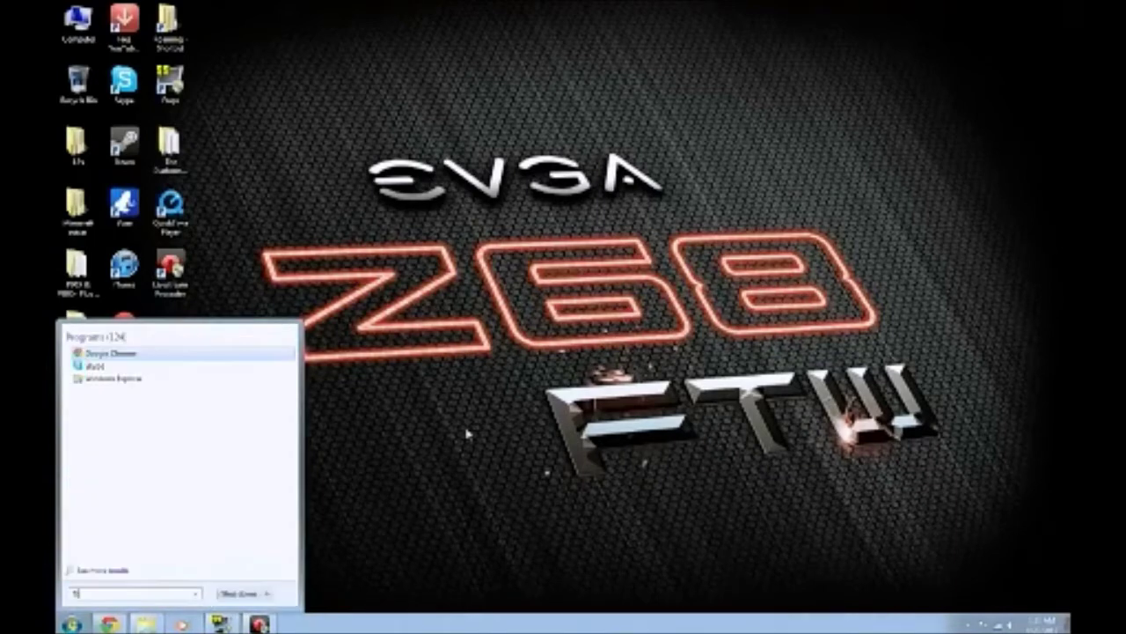
text(bla)
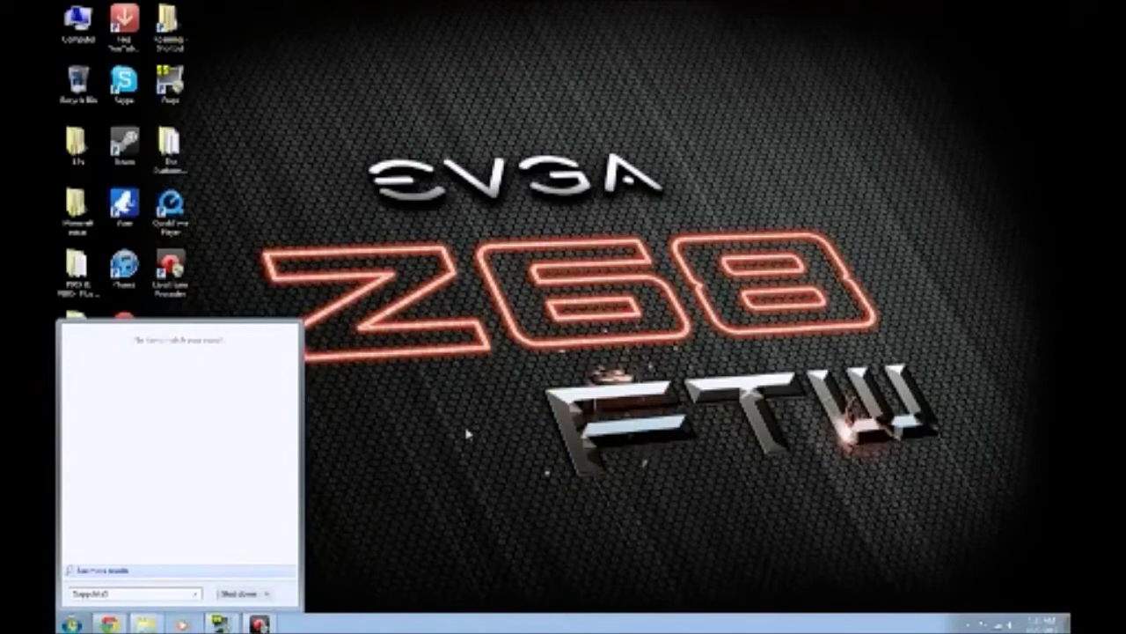
text(%)
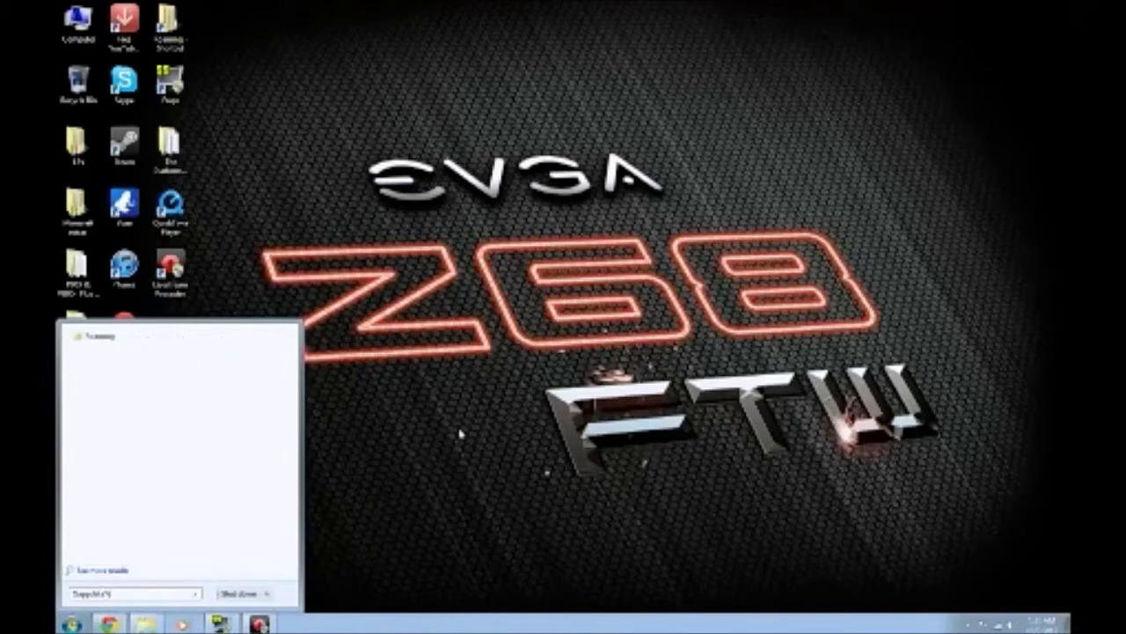
click(104, 340)
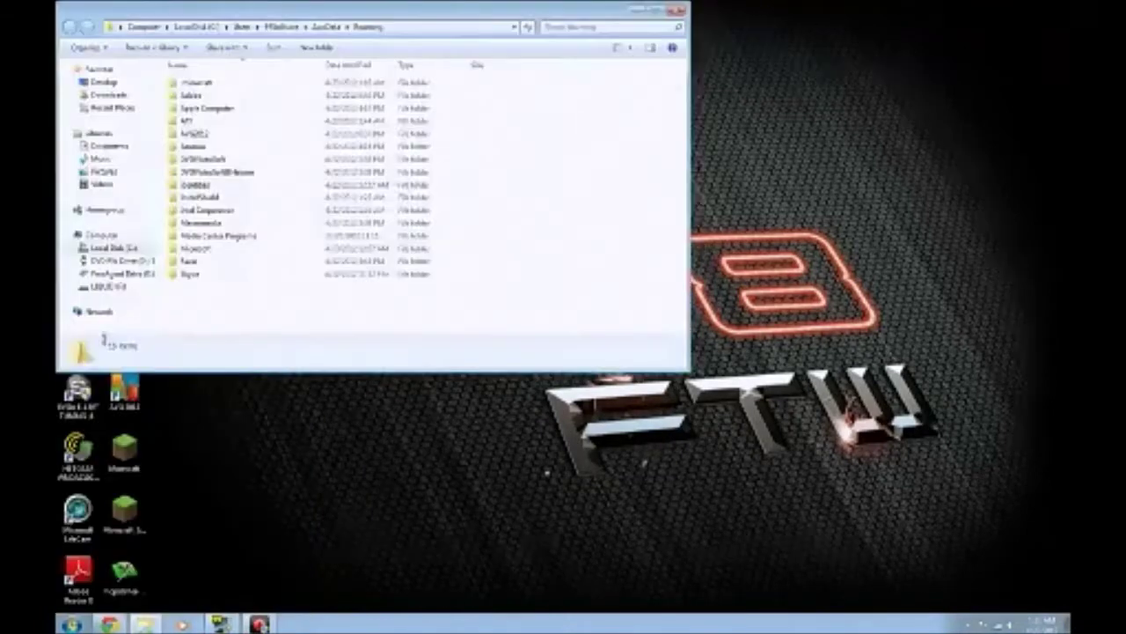
Open the bin folder inside .minecraft and open the minecraft jar file as a 7-Zip archive.
double_click(217, 84)
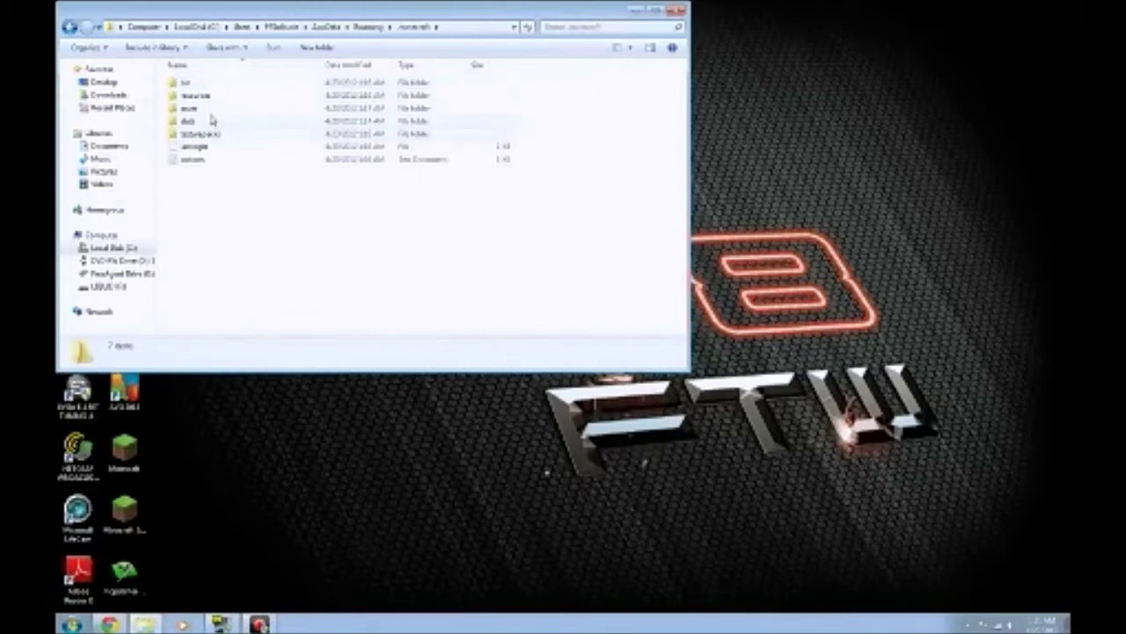
double_click(221, 84)
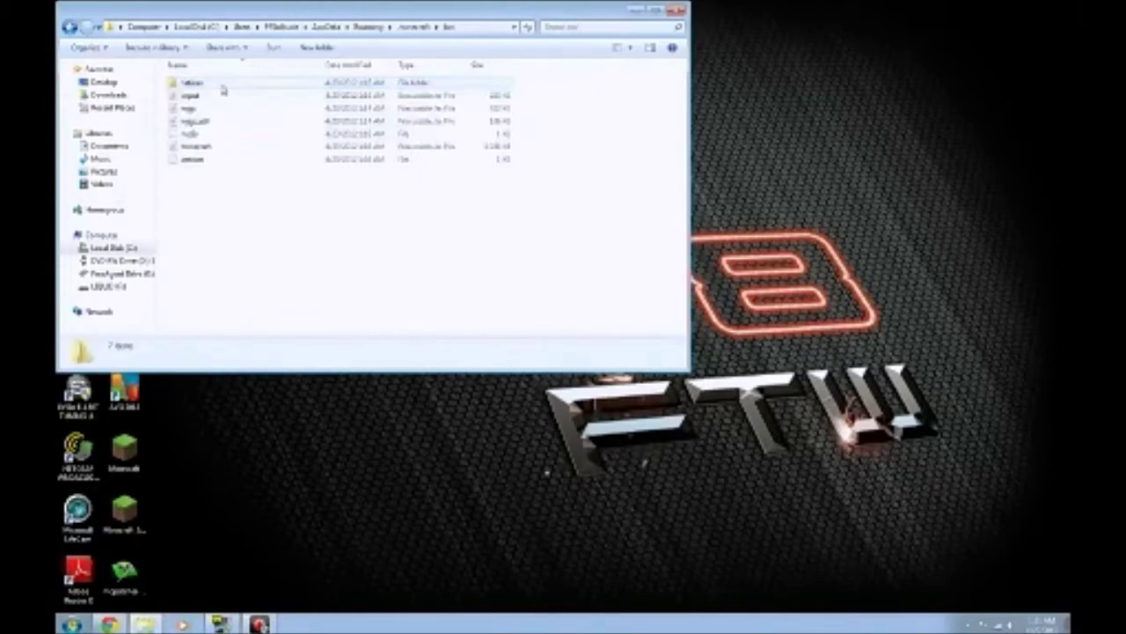
right_click(217, 150)
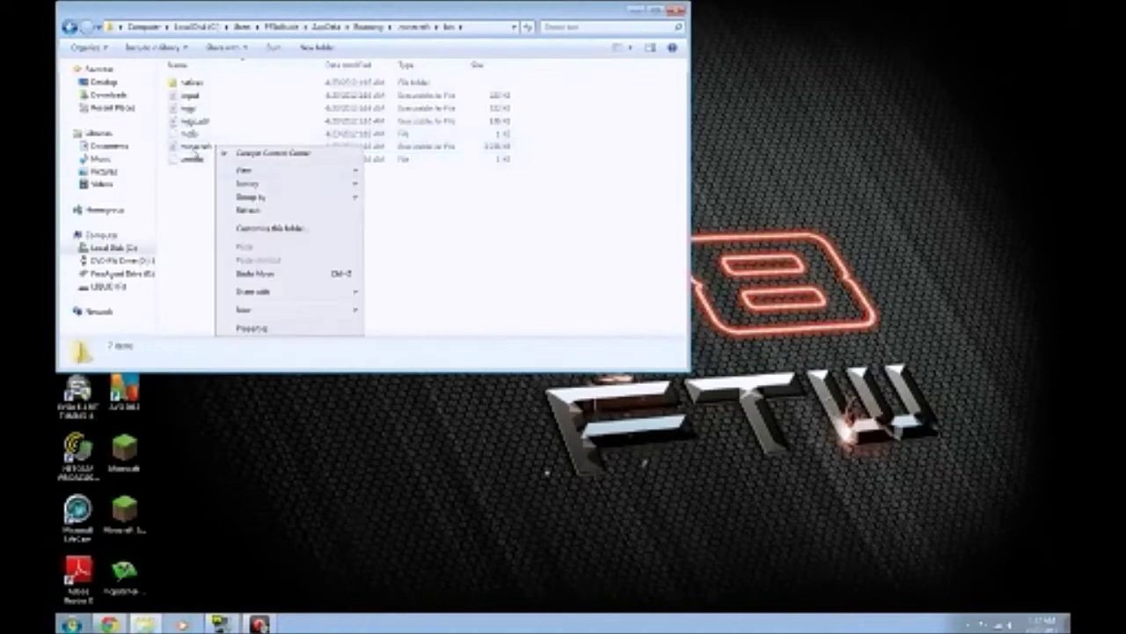
click(188, 148)
right_click(188, 148)
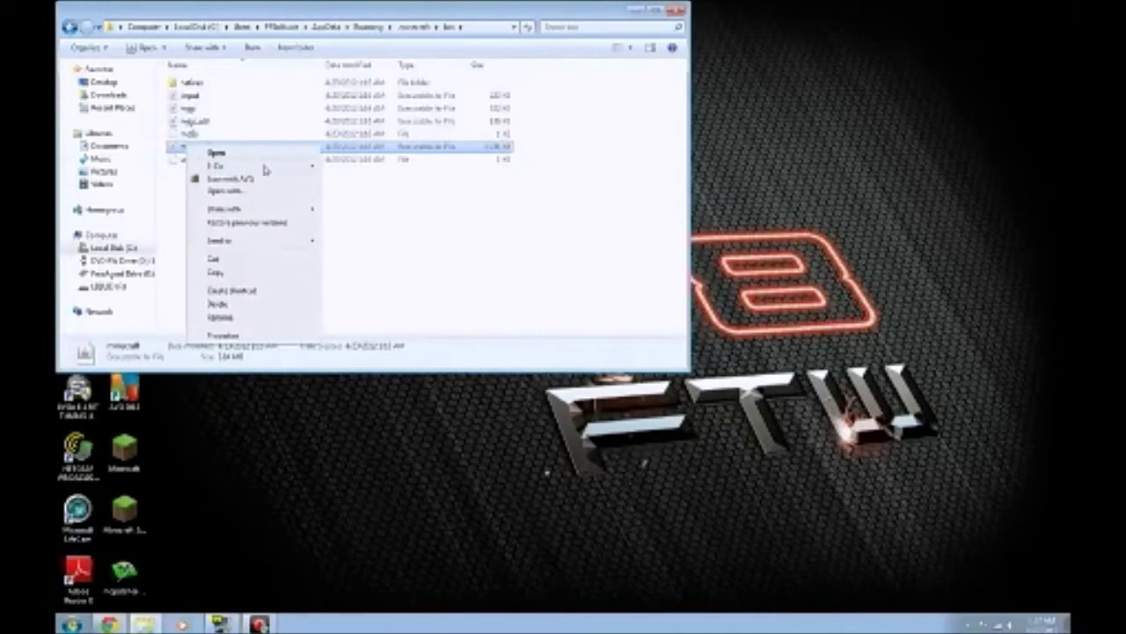
mouse_move(227, 168)
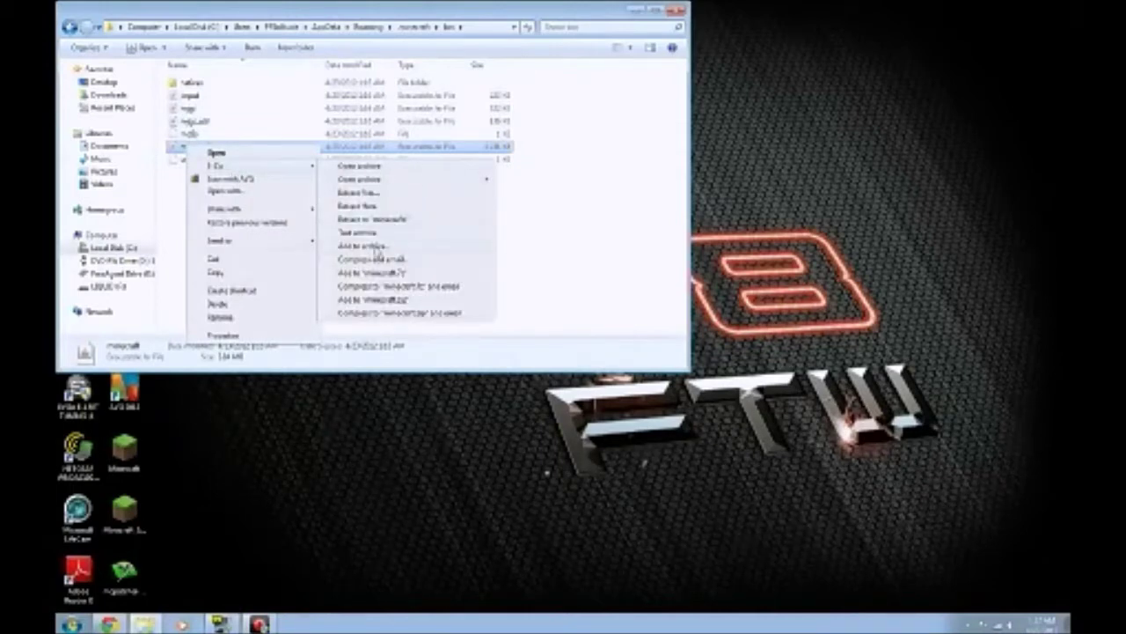
click(392, 167)
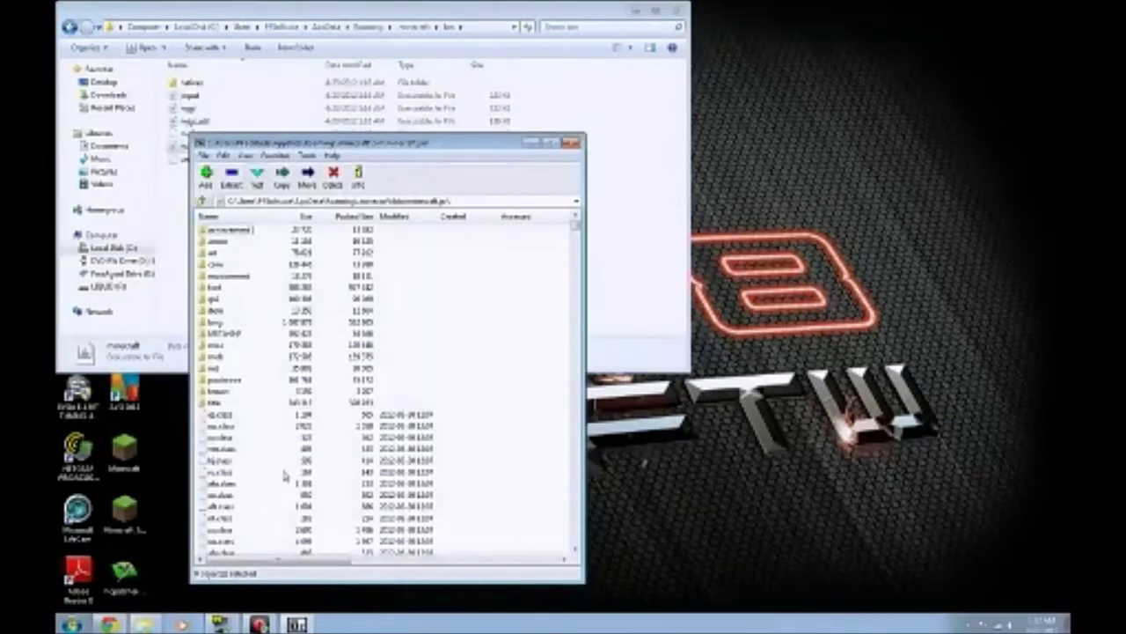
Delete the META-INF folder from the minecraft.jar archive.
scroll(291, 409, up, 2)
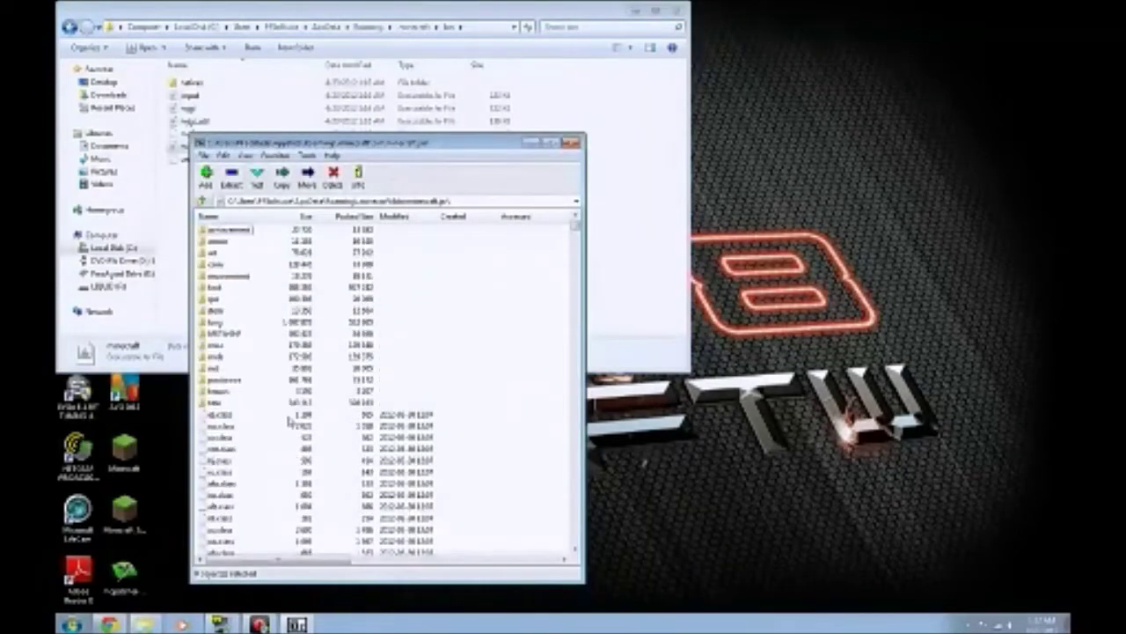
click(239, 335)
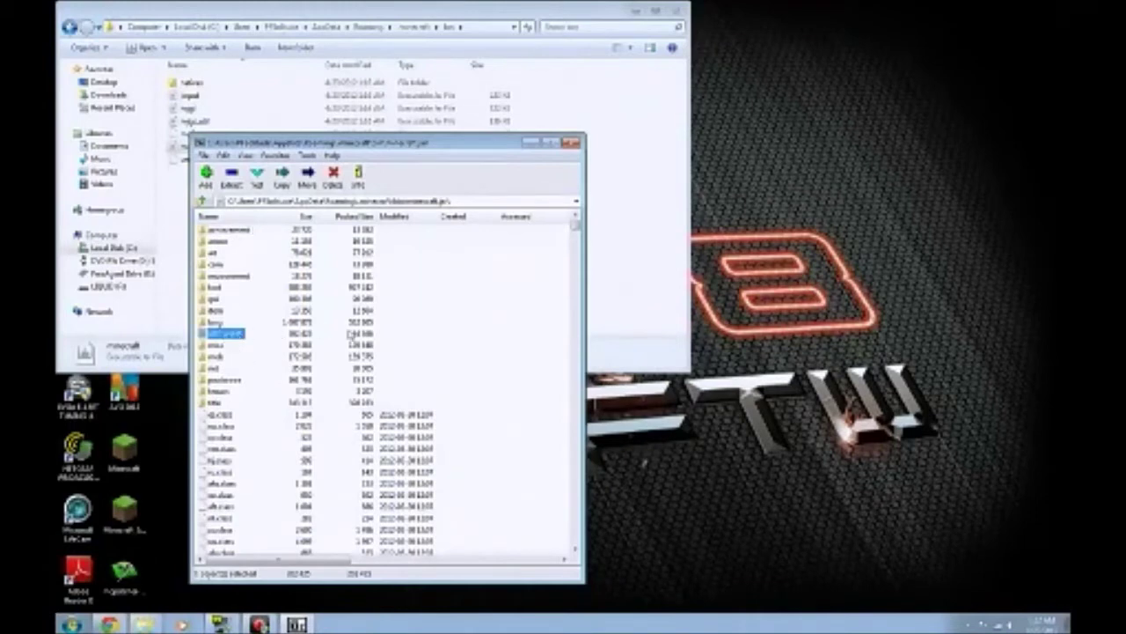
key(Delete)
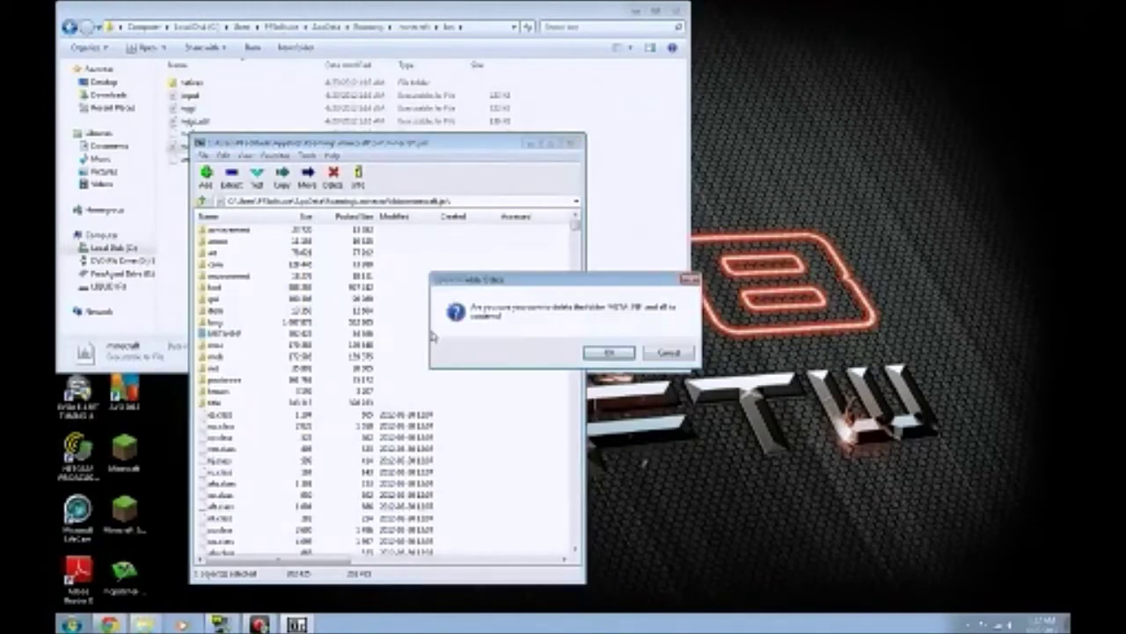
click(608, 354)
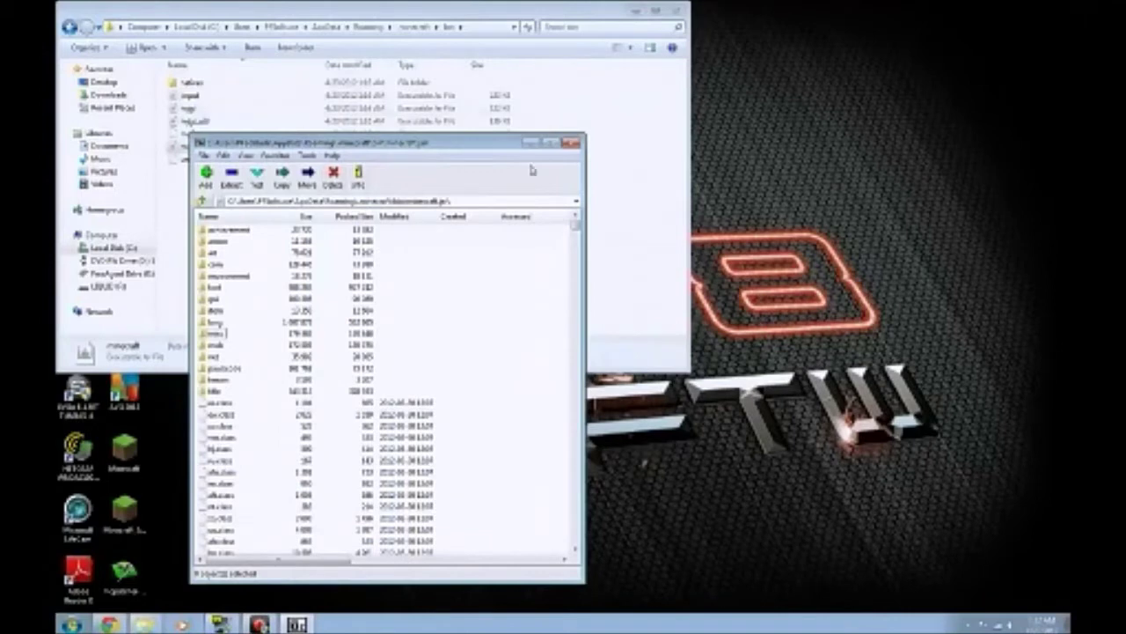
Close the bin folder, reopen the desktop's Minecraft mod files folder, and arrange it beside the minecraft.jar archive window.
click(679, 12)
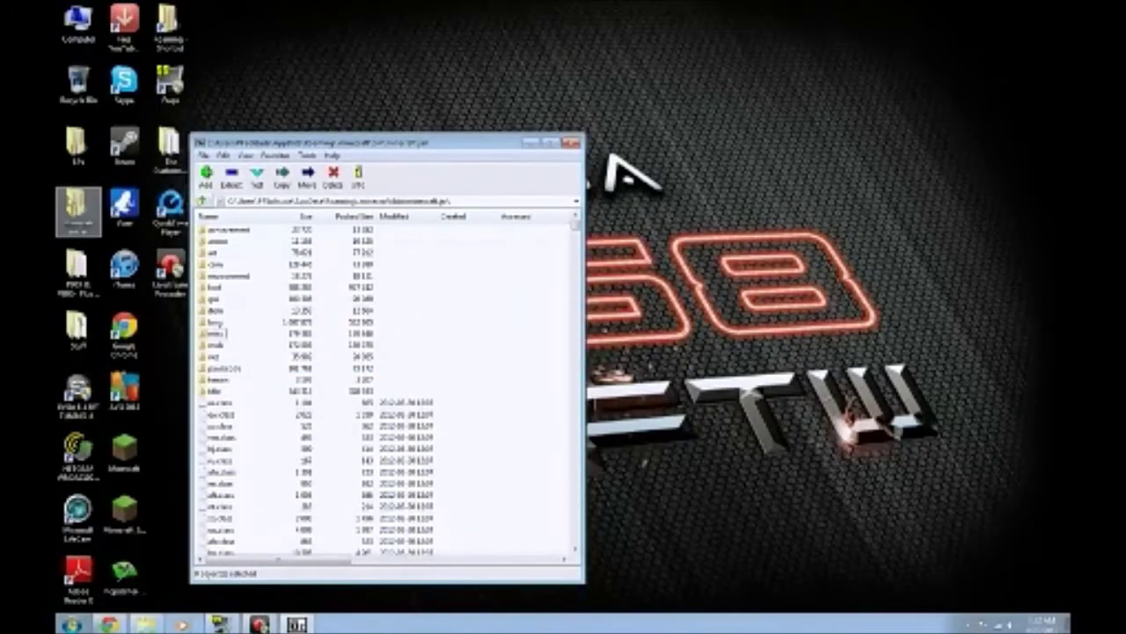
double_click(75, 206)
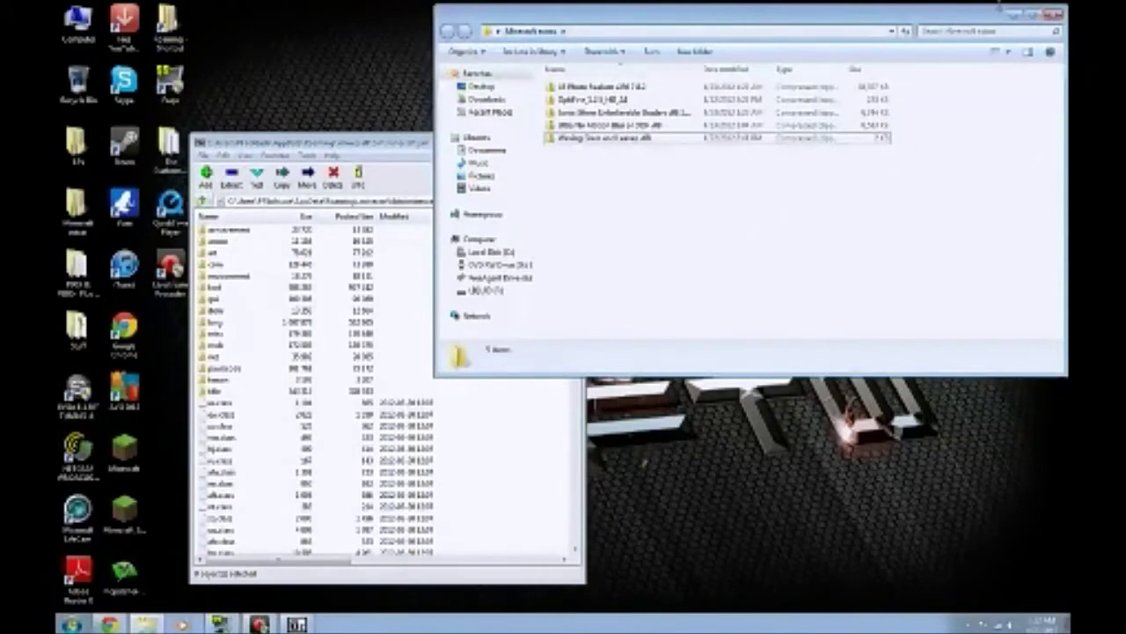
drag(931, 16, 945, 11)
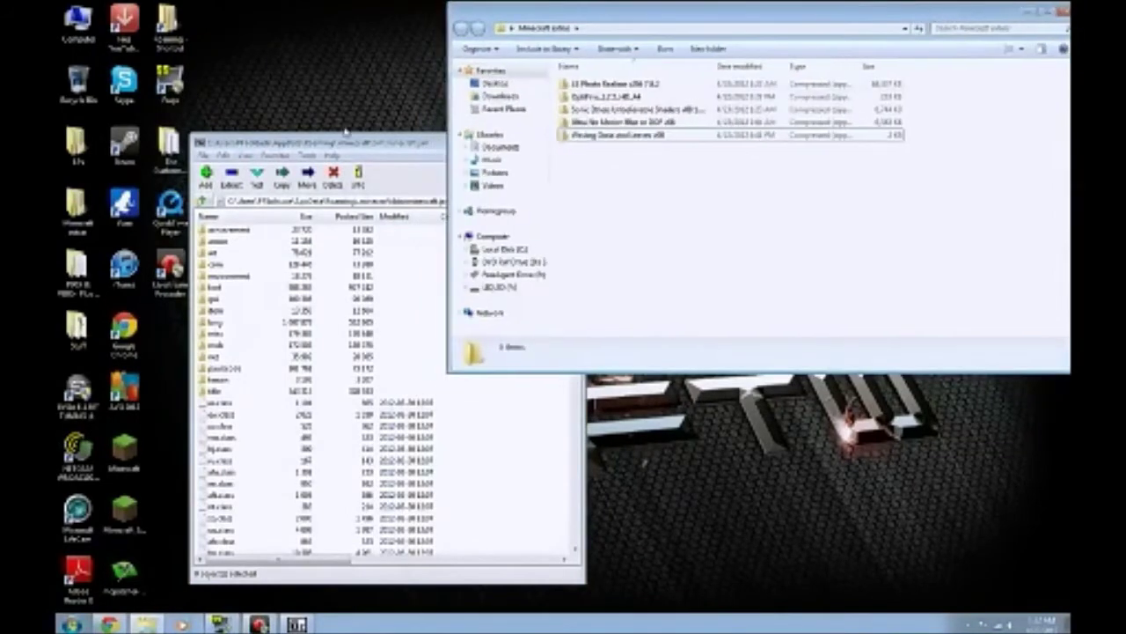
drag(345, 142, 262, 146)
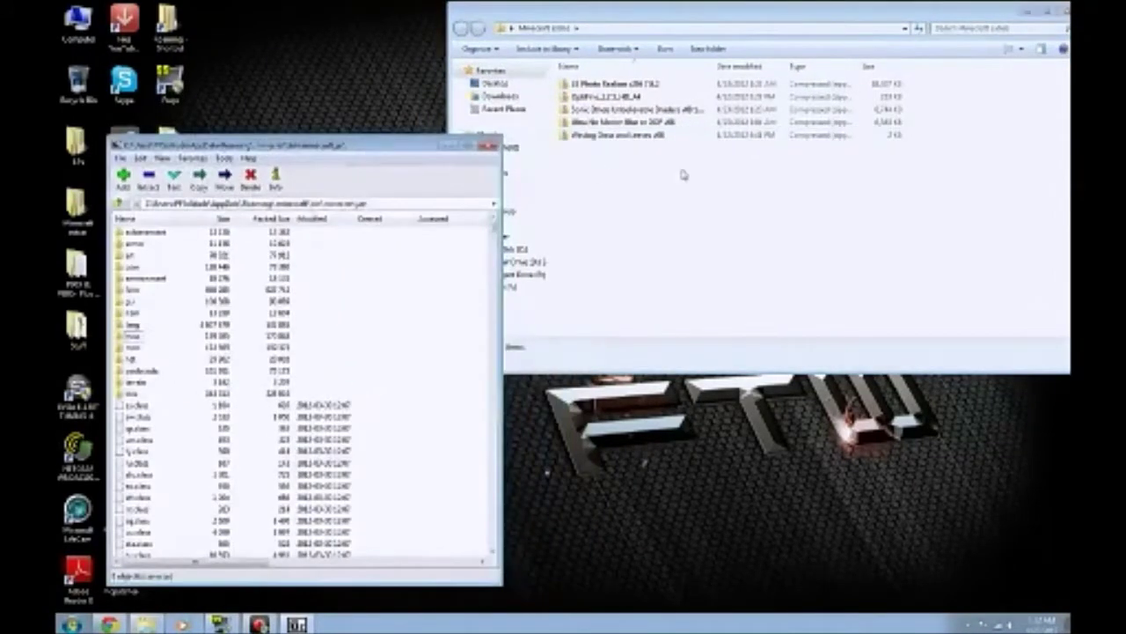
Open the OptiFine_1.2.5_HD_A4 zip as a 7-Zip archive and place its window beside the minecraft.jar archive.
click(700, 180)
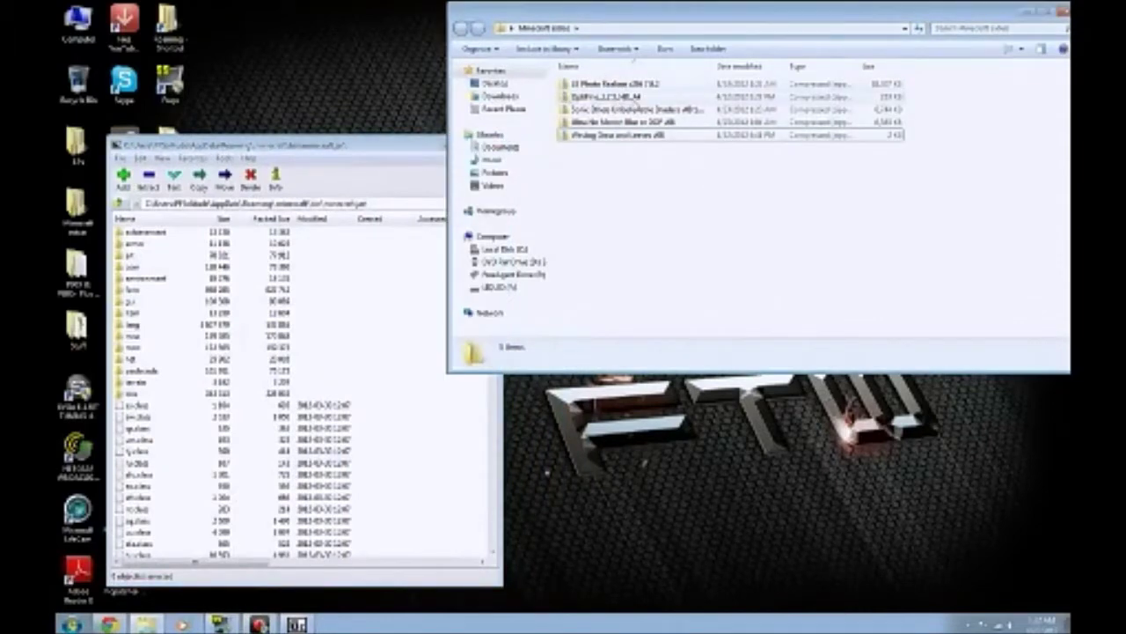
click(616, 102)
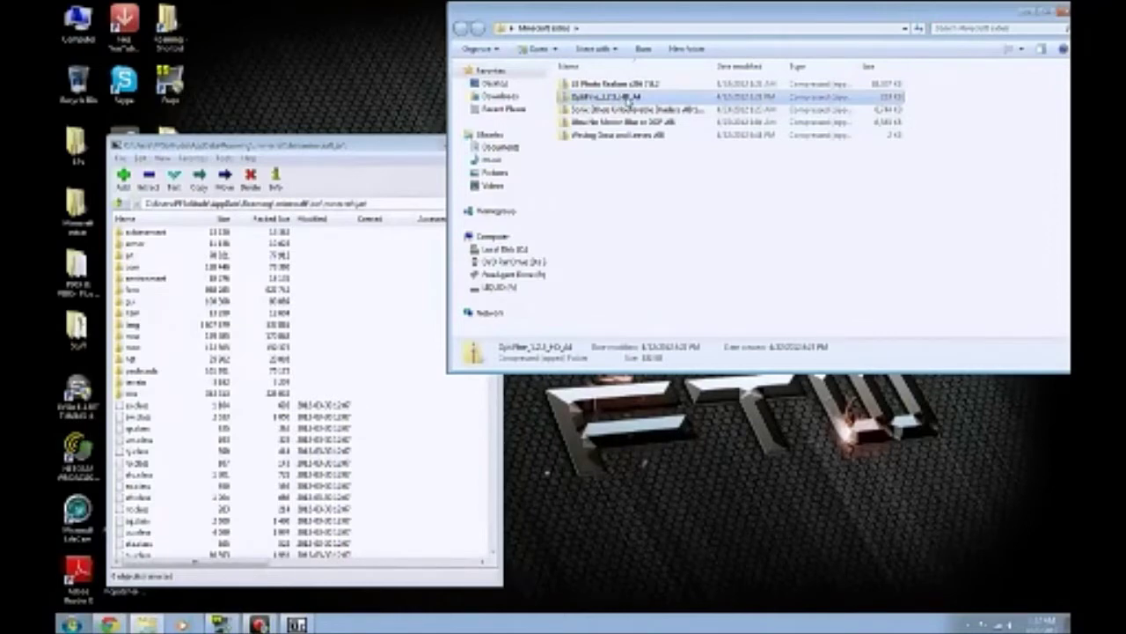
right_click(627, 100)
mouse_move(711, 165)
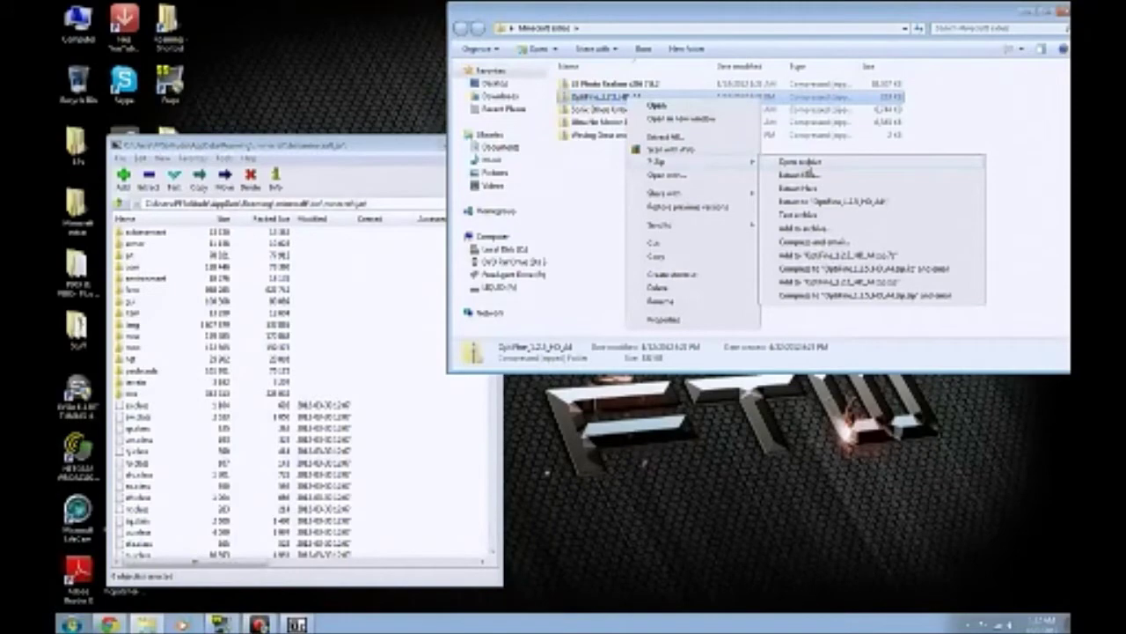
click(808, 163)
drag(294, 141, 658, 120)
Copy all the OptiFine files into the minecraft.jar archive and close both archive windows.
scroll(634, 255, down, 10)
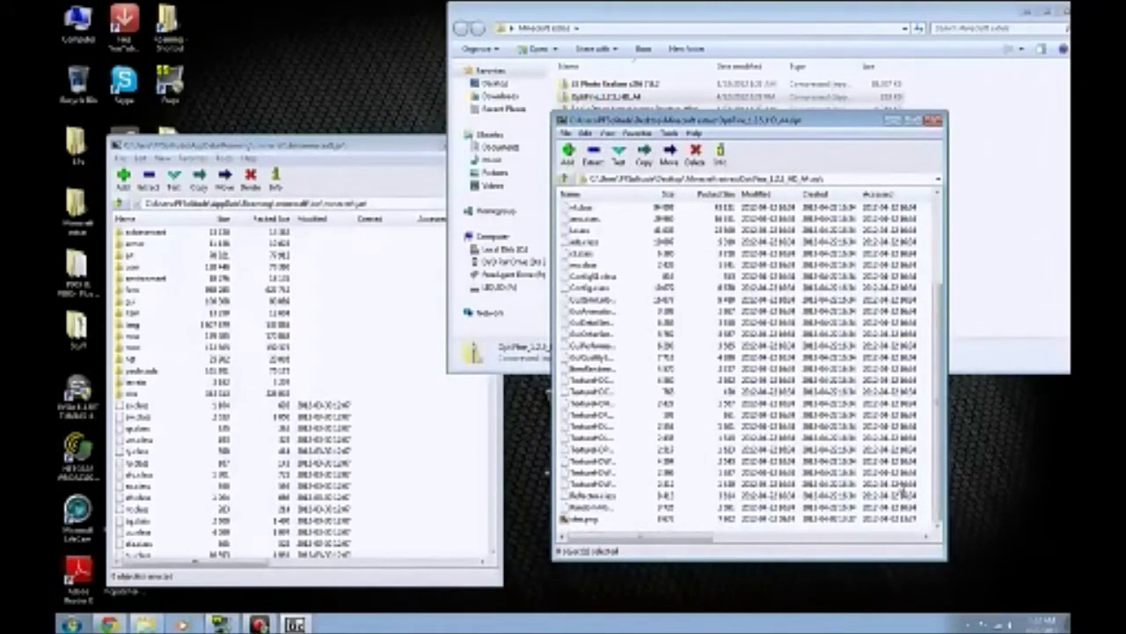
key(ctrl+a)
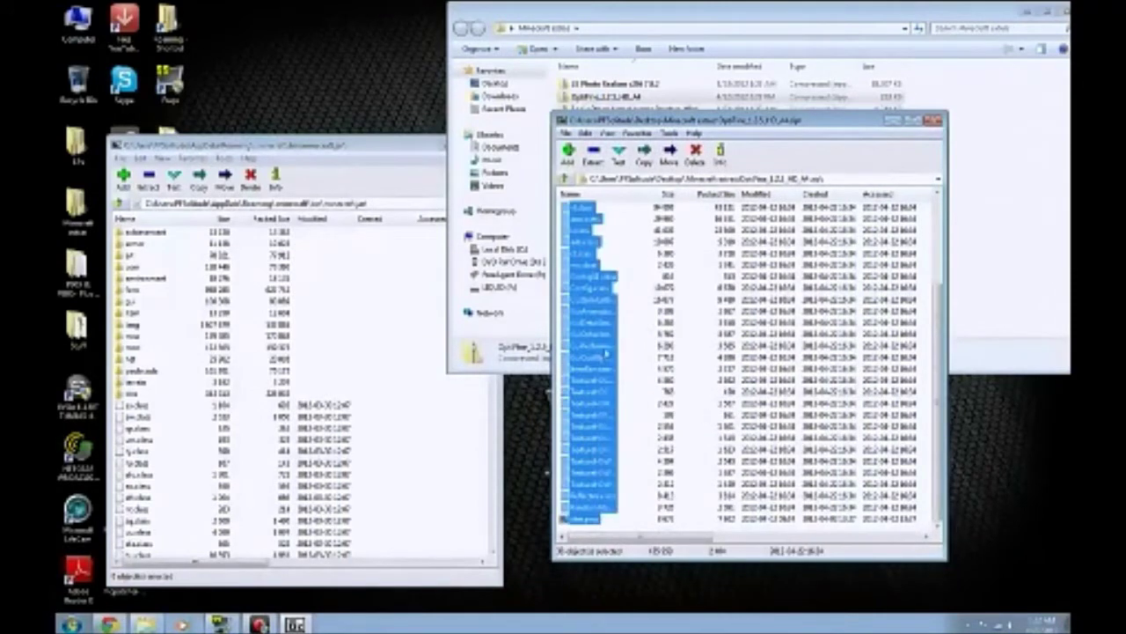
drag(603, 352, 383, 510)
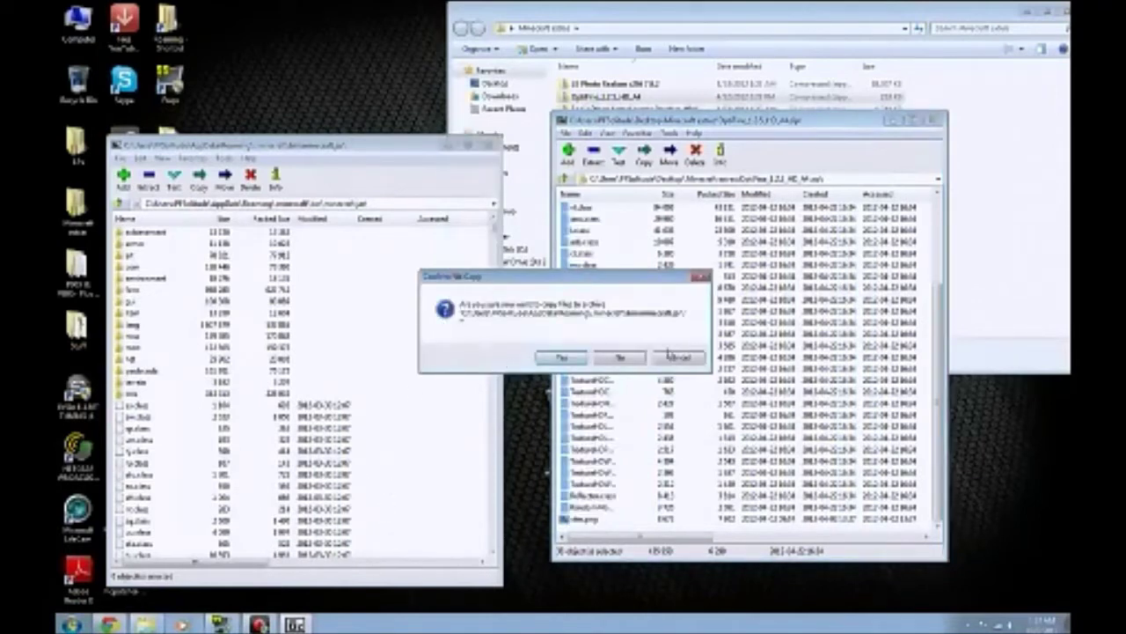
click(546, 360)
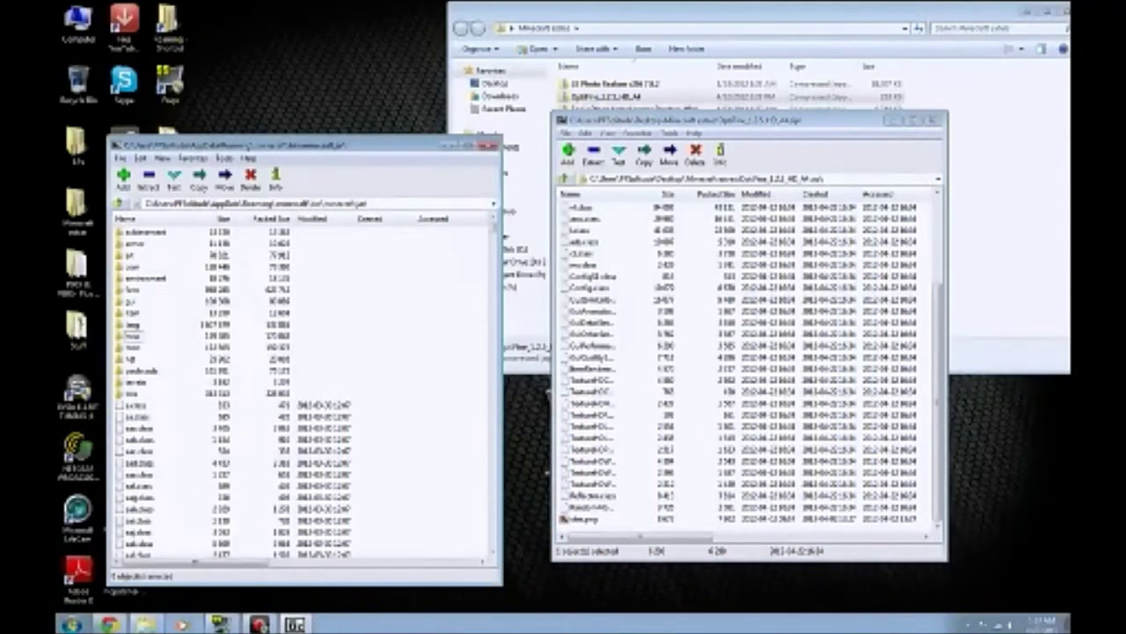
click(936, 126)
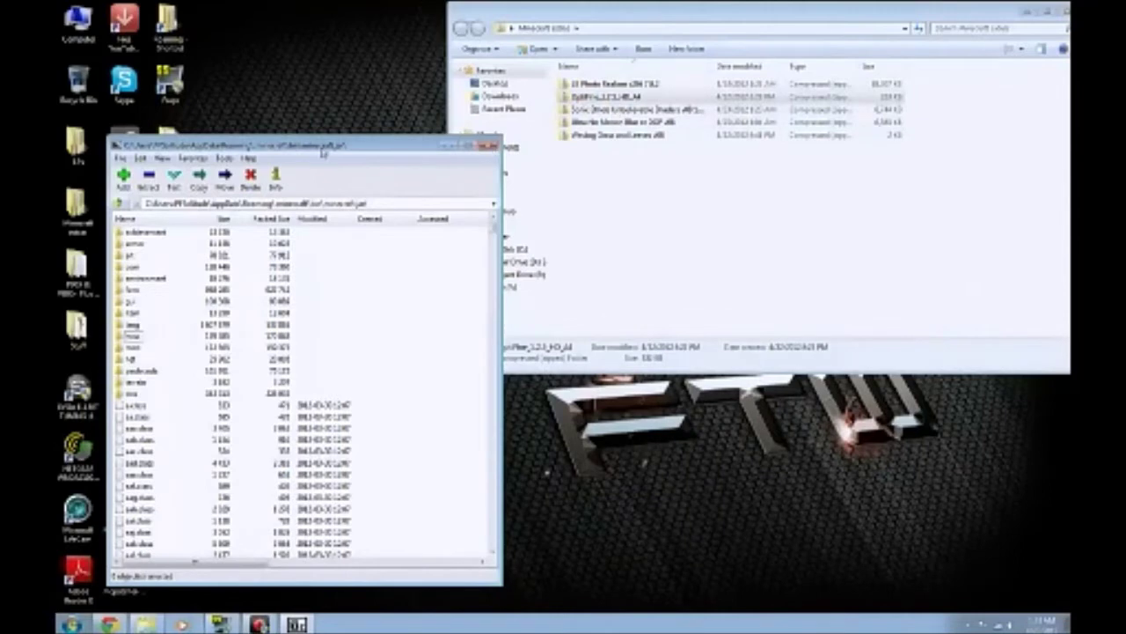
click(489, 145)
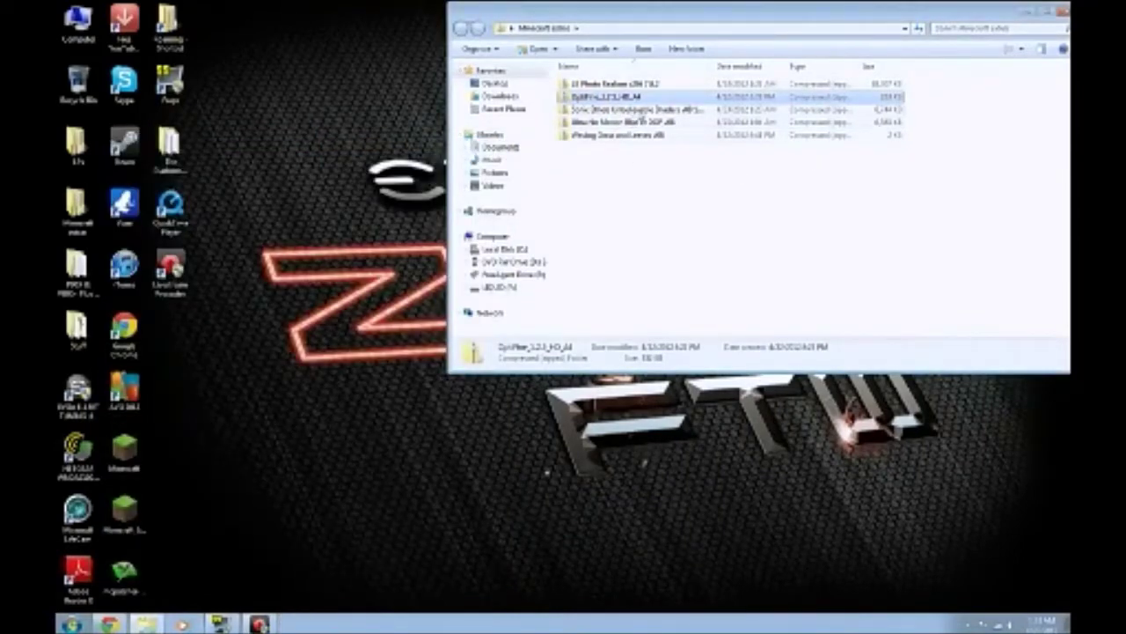
Extract the Sonic Ether's Unbelievable Shaders zip with 7-Zip into its own folder and open the inner shaders folder.
click(641, 111)
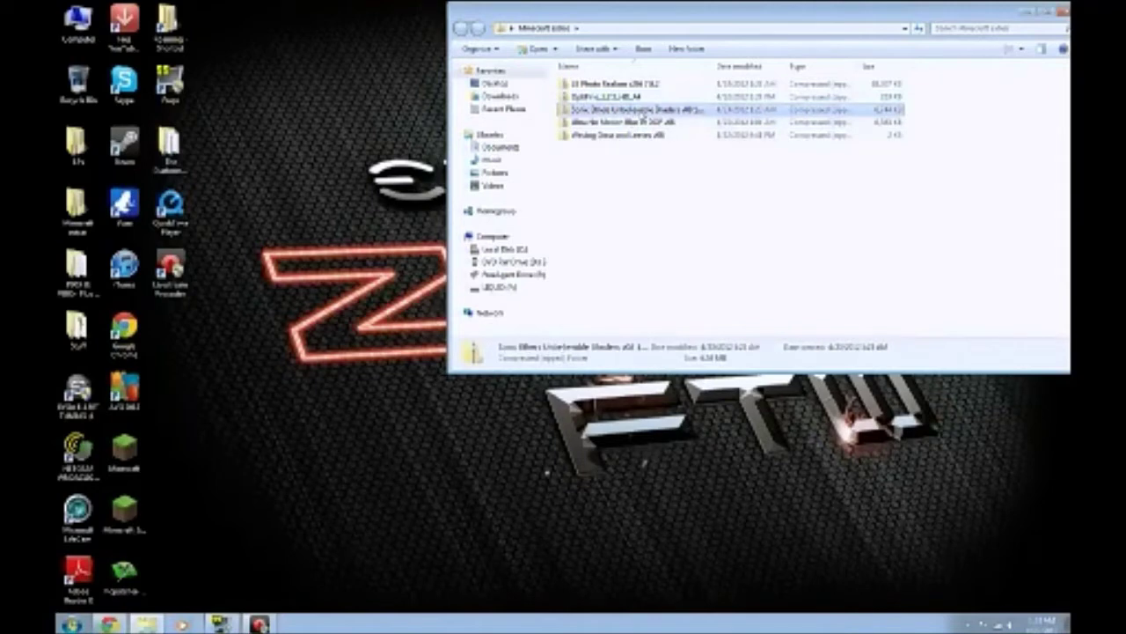
right_click(641, 110)
mouse_move(715, 177)
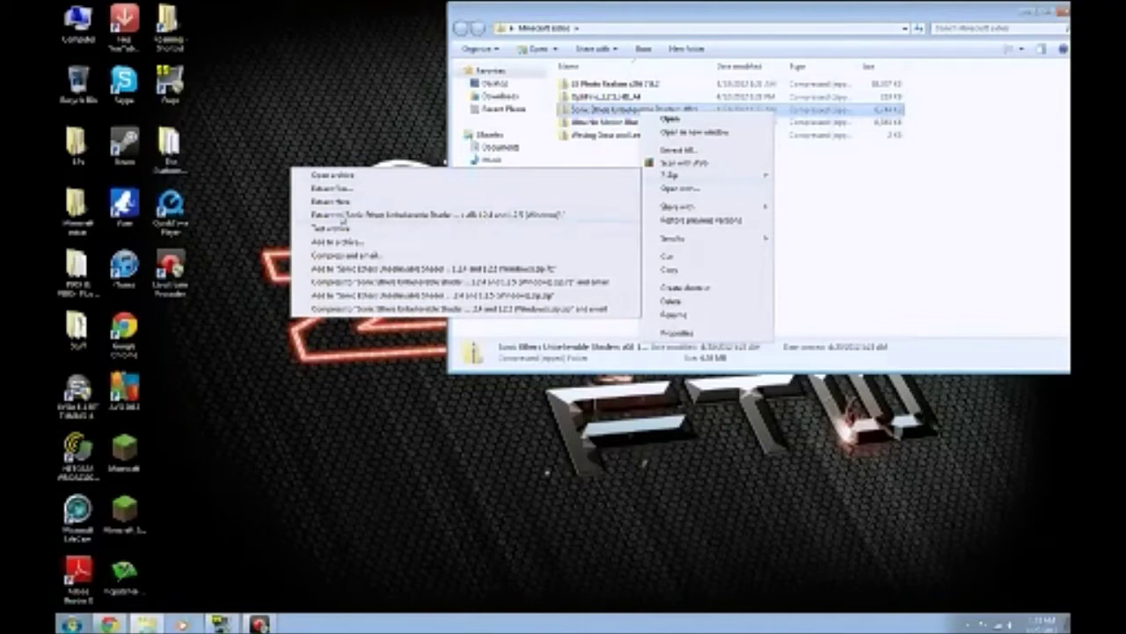
click(451, 215)
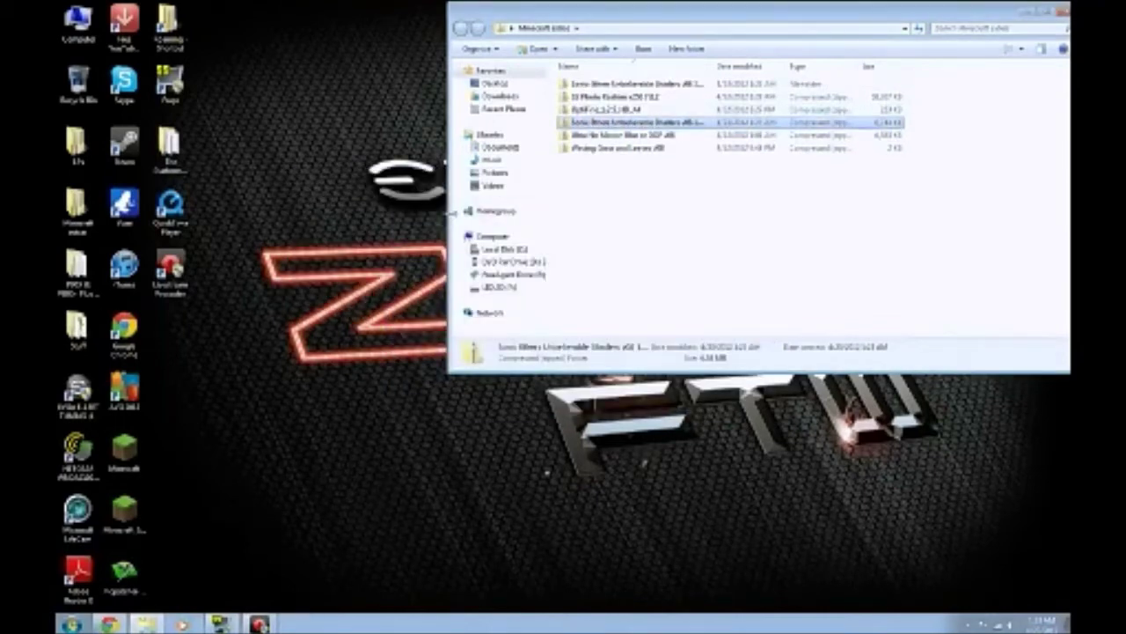
double_click(581, 85)
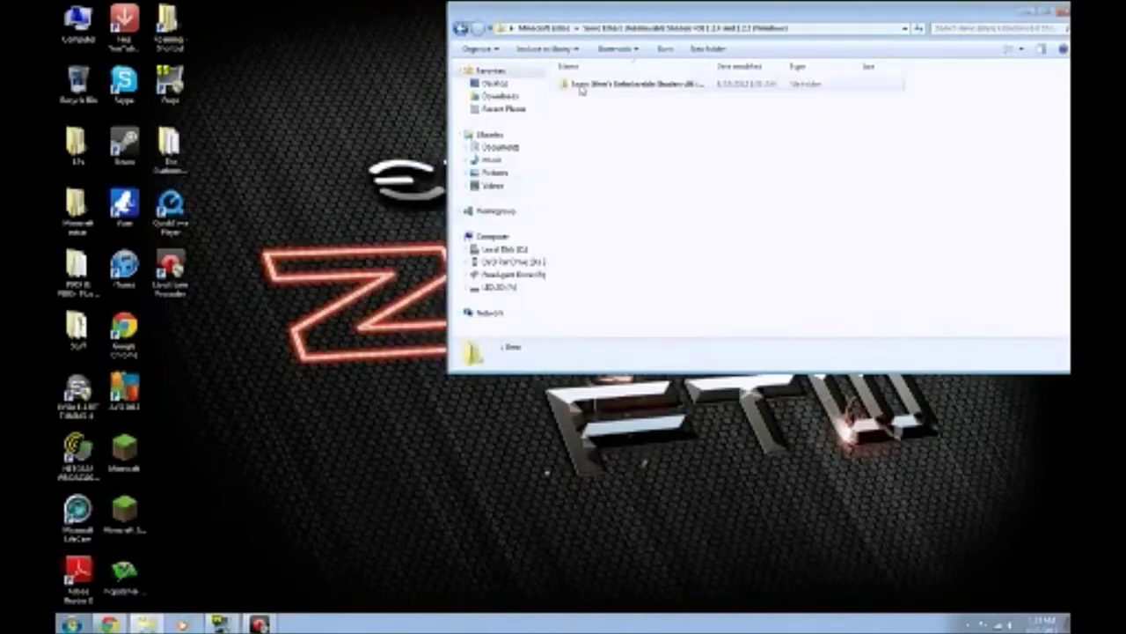
double_click(633, 86)
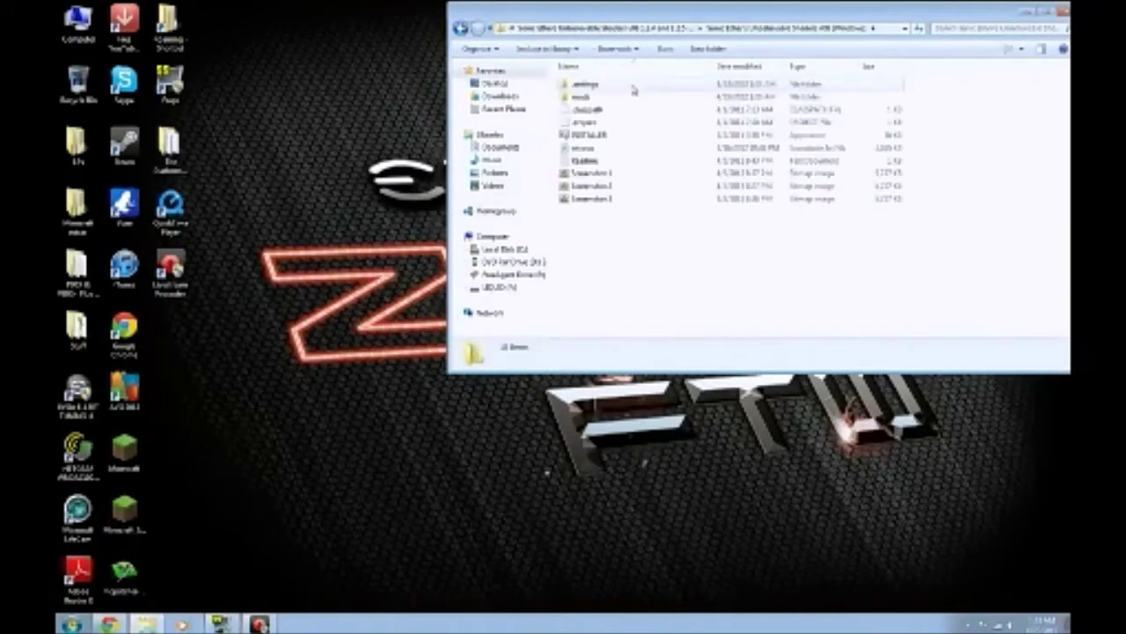
double_click(607, 137)
click(459, 29)
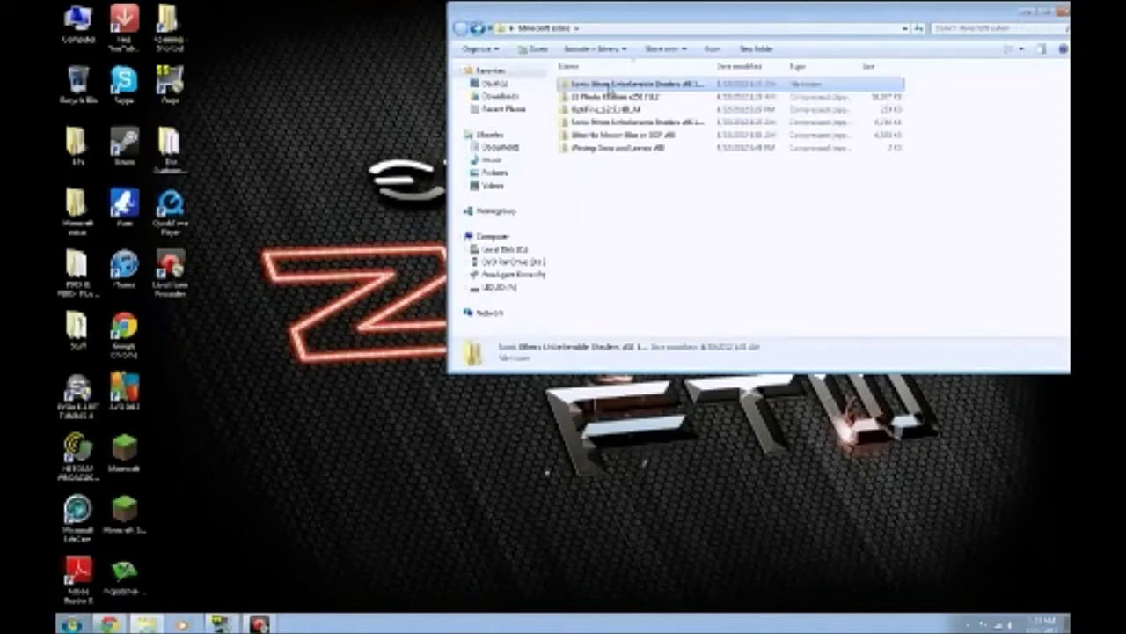
double_click(609, 88)
double_click(606, 88)
Run INSTALLER from the extracted shaders folder, install the Shaders mod, and close the installer.
click(588, 137)
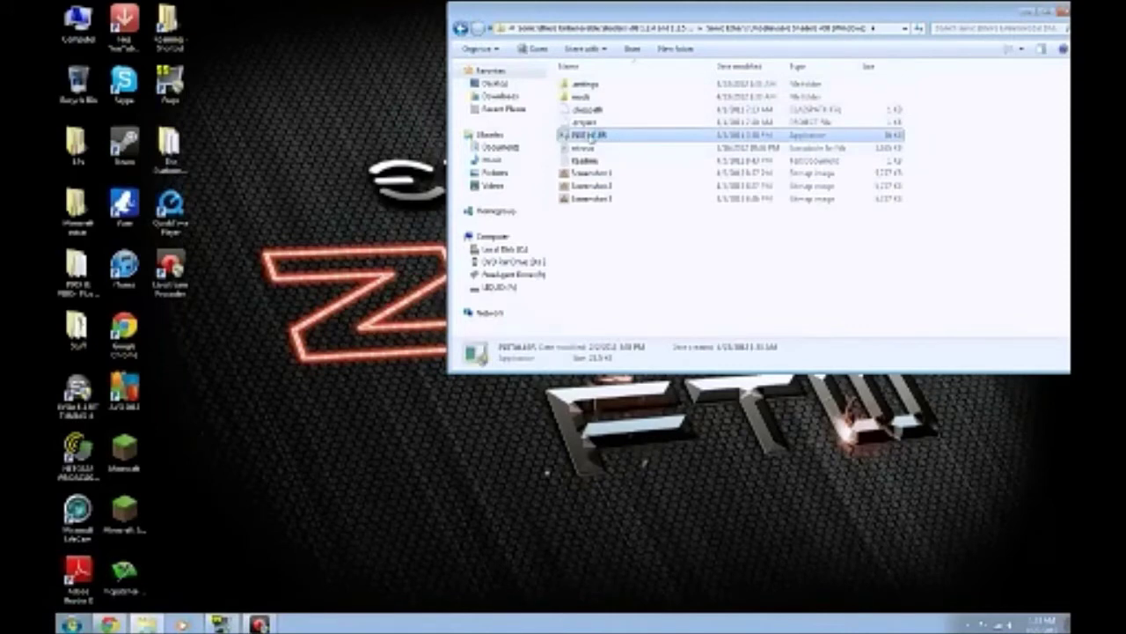
double_click(590, 137)
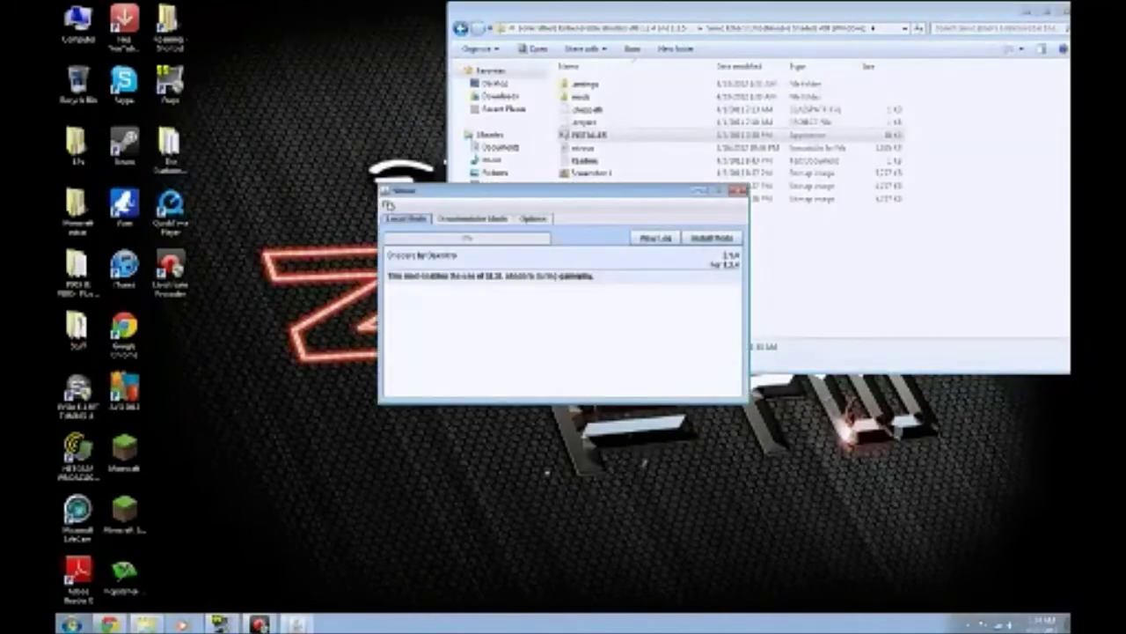
click(714, 240)
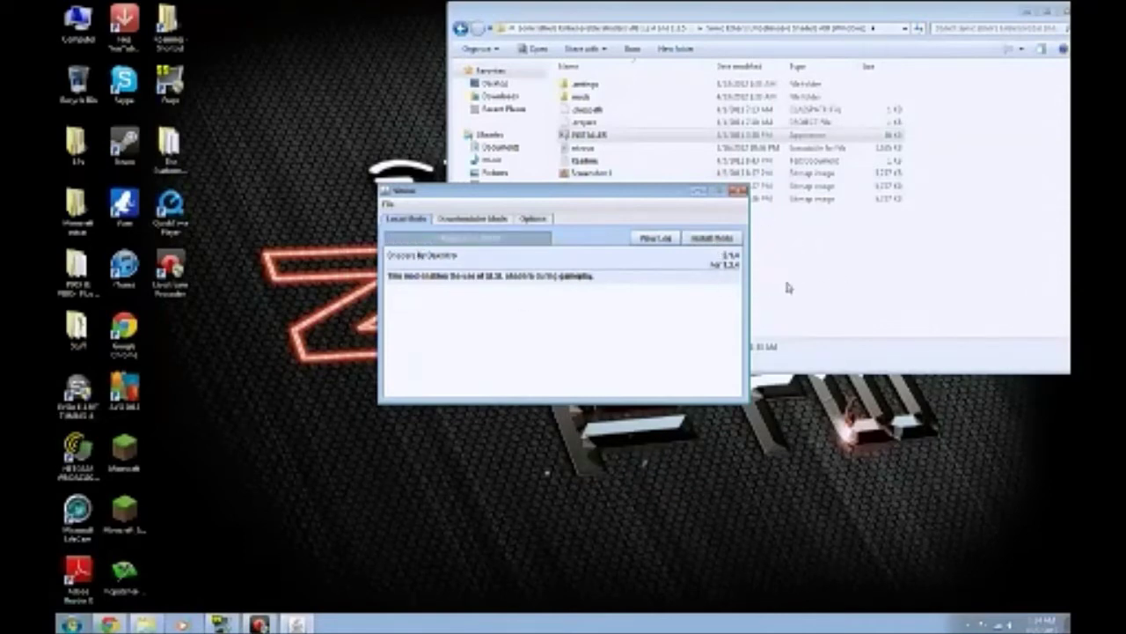
click(737, 192)
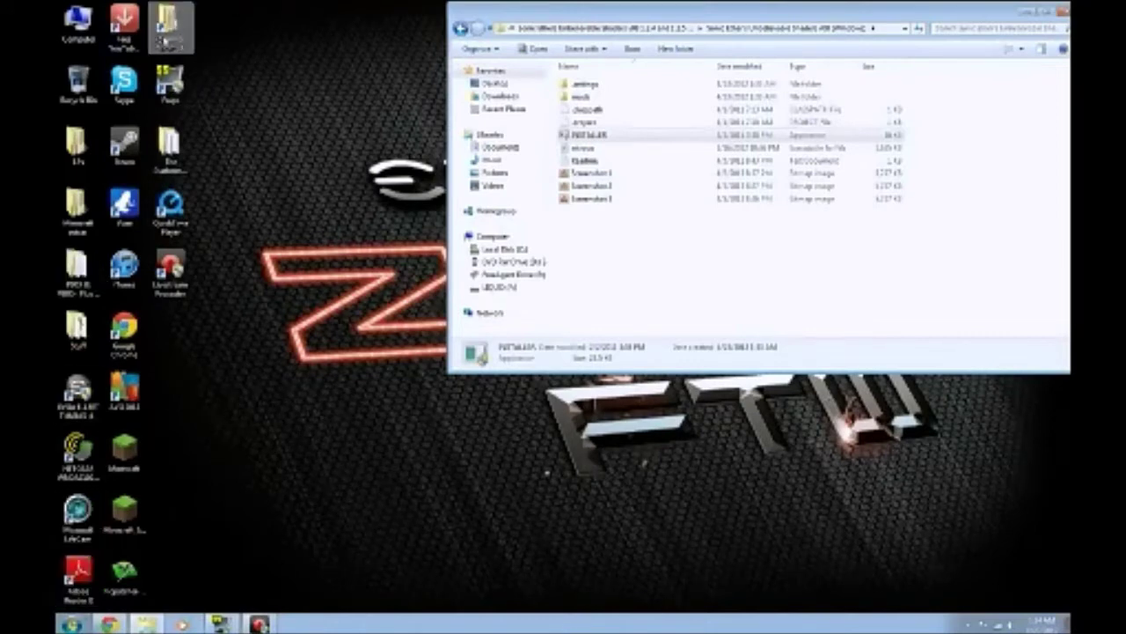
Open the Roaming folder from its desktop shortcut and go to the bin folder inside .minecraft.
click(71, 623)
click(70, 623)
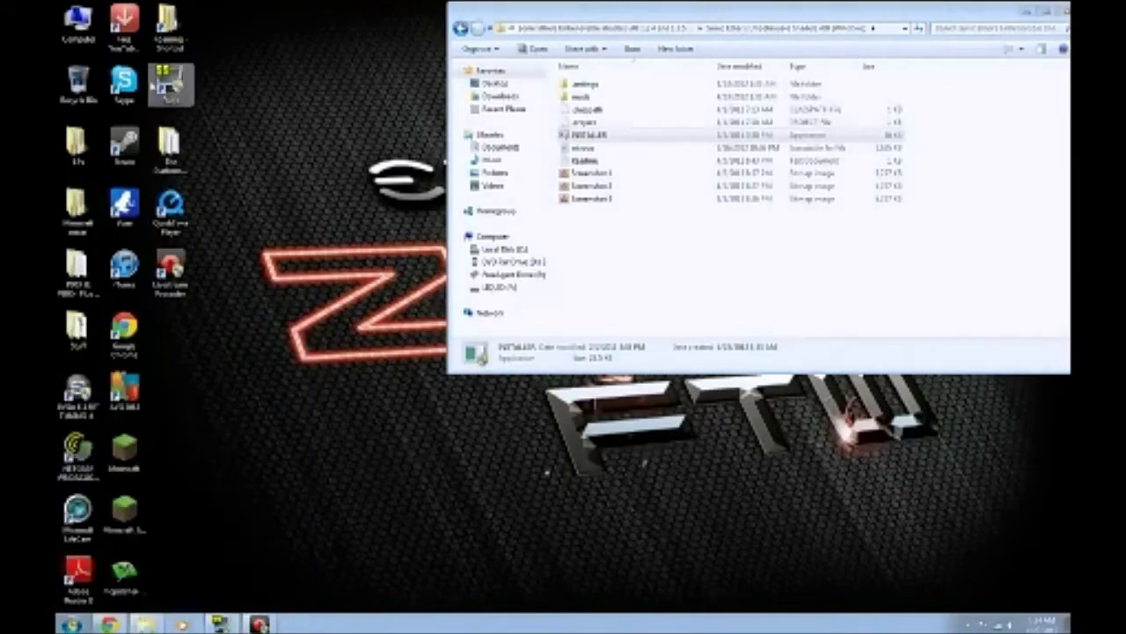
double_click(170, 27)
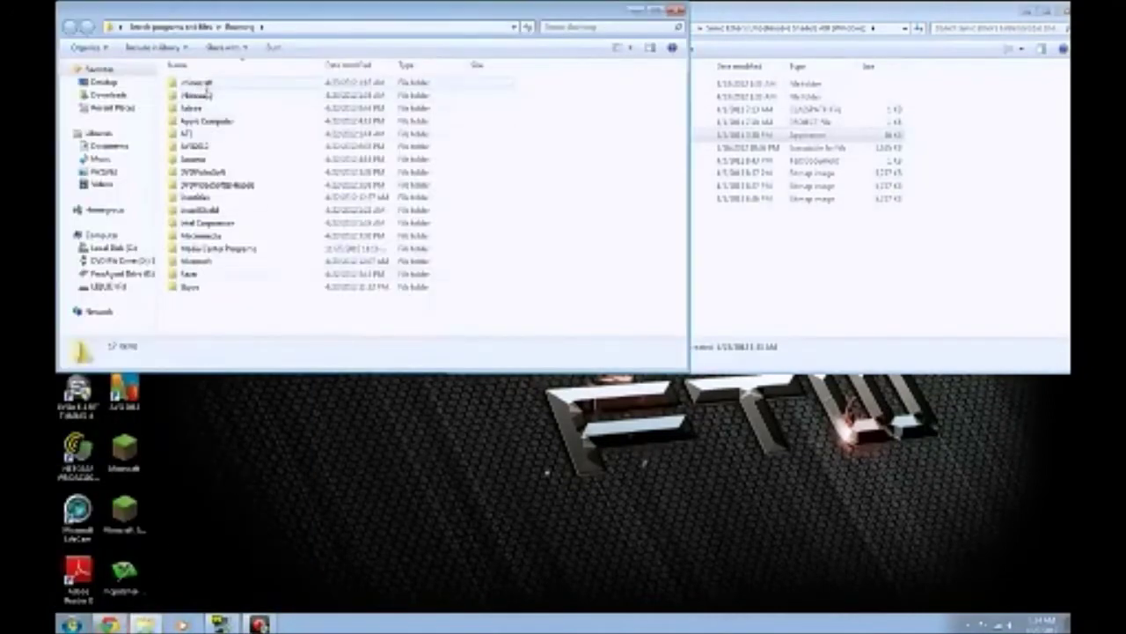
double_click(196, 82)
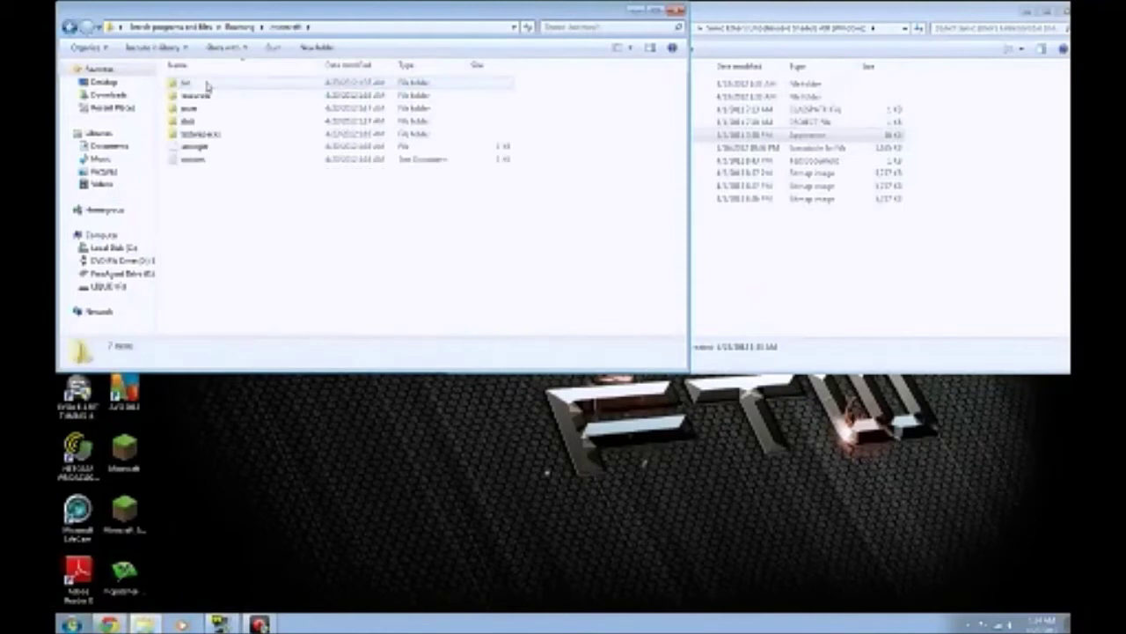
double_click(207, 83)
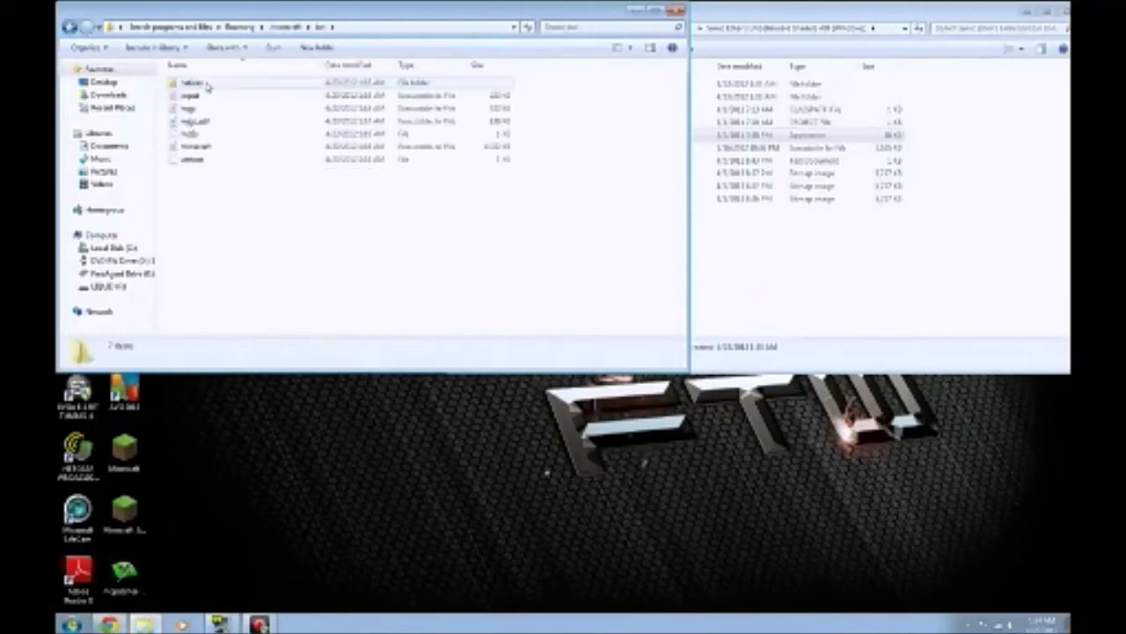
Open the minecraft jar file as a 7-Zip archive and enter its shaders folder.
right_click(186, 147)
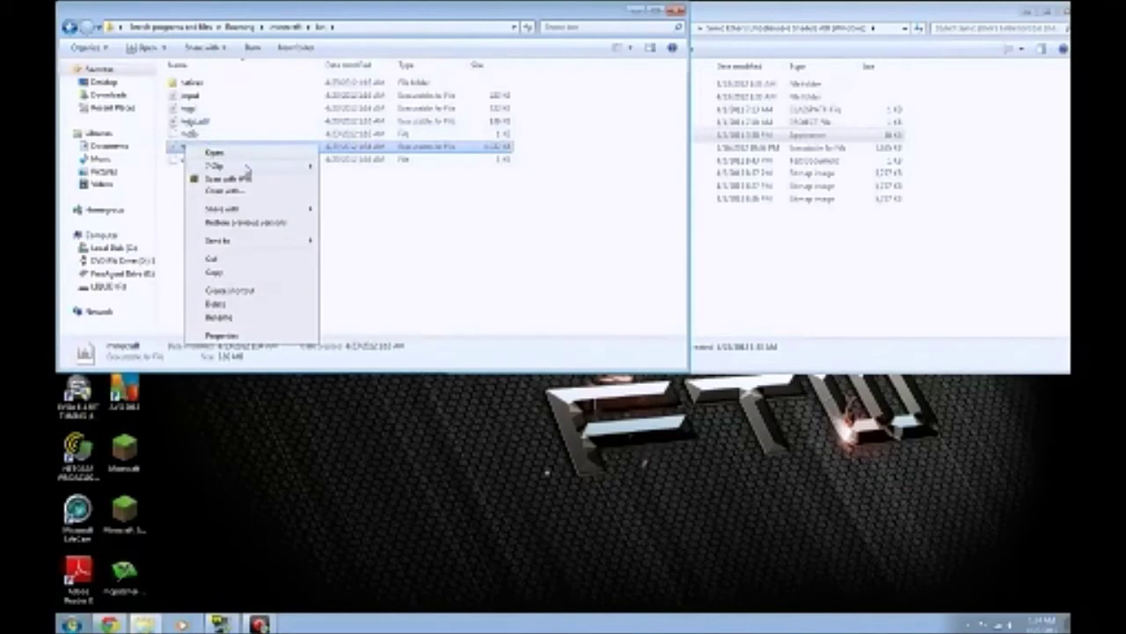
mouse_move(249, 167)
click(382, 167)
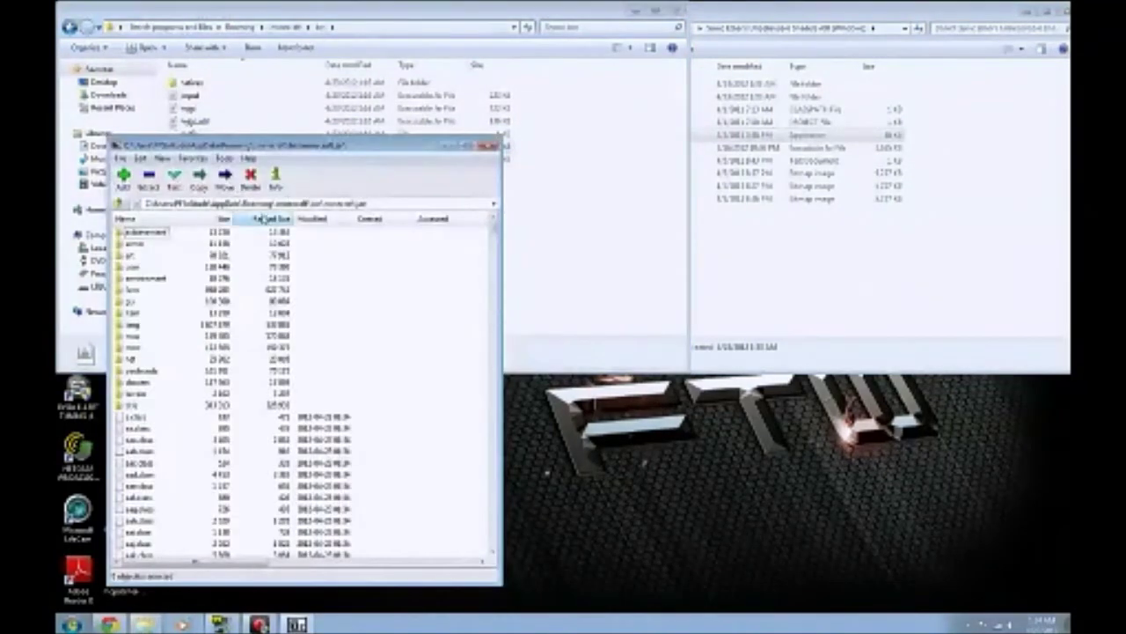
click(140, 383)
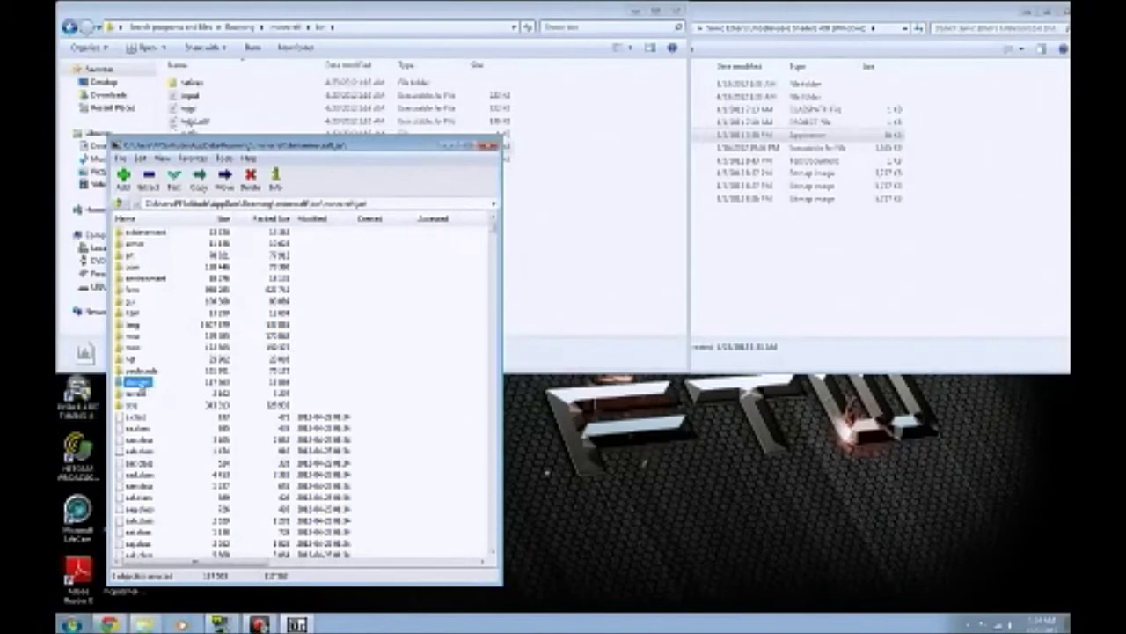
double_click(141, 382)
Return to the Minecraft mod files folder and open the Ultra No Motion Blur or DOF archive in 7-Zip beside the minecraft.jar window.
click(882, 308)
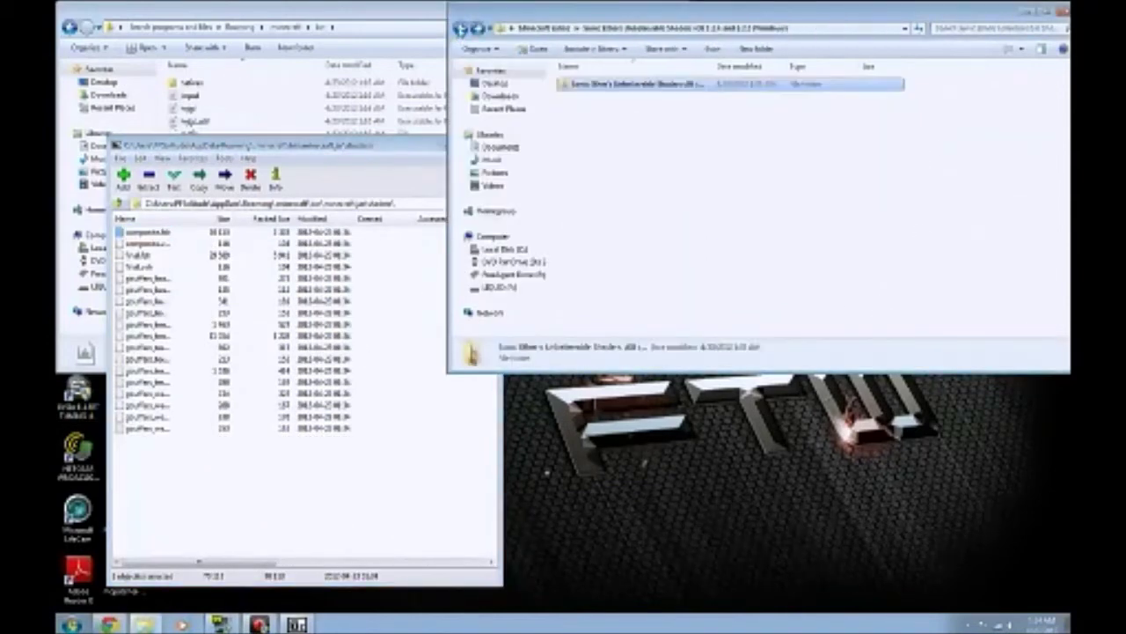
click(461, 28)
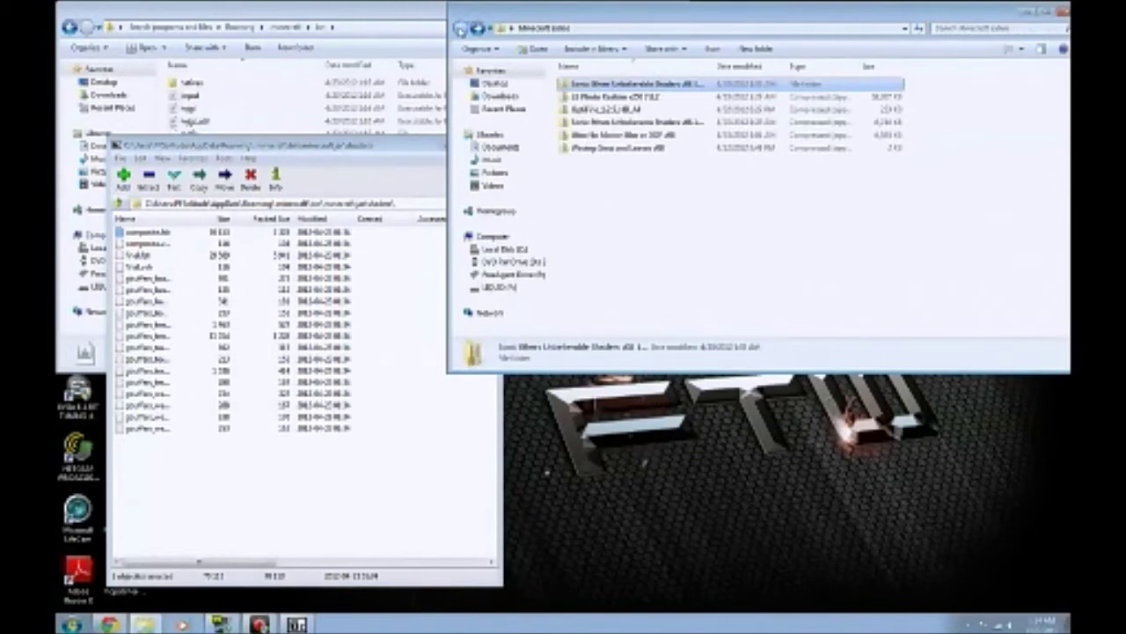
click(658, 197)
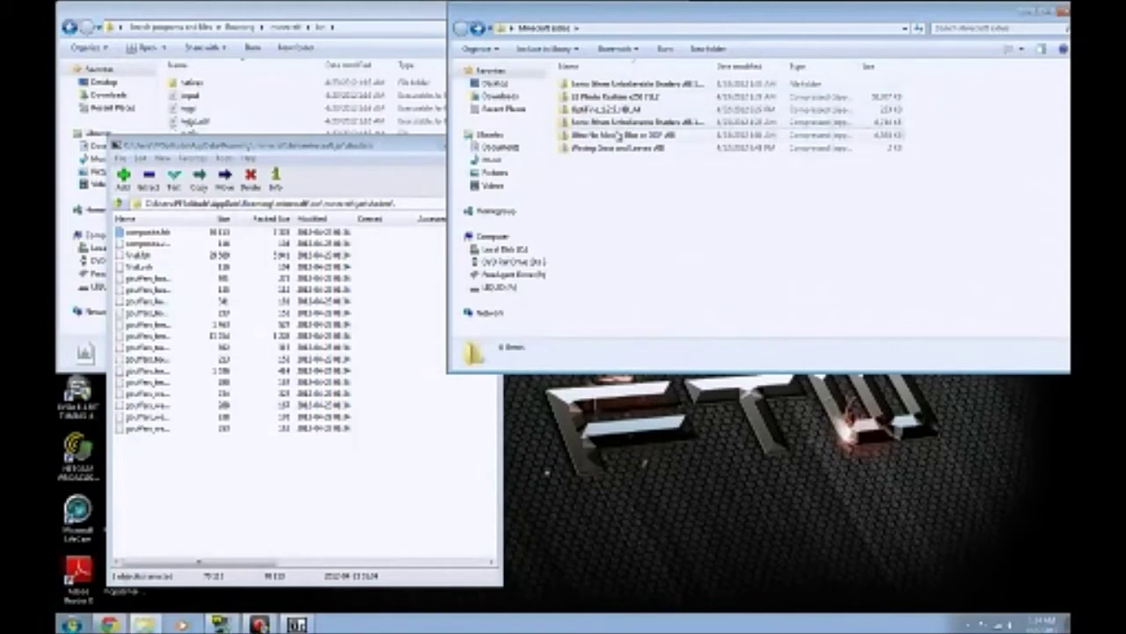
click(655, 136)
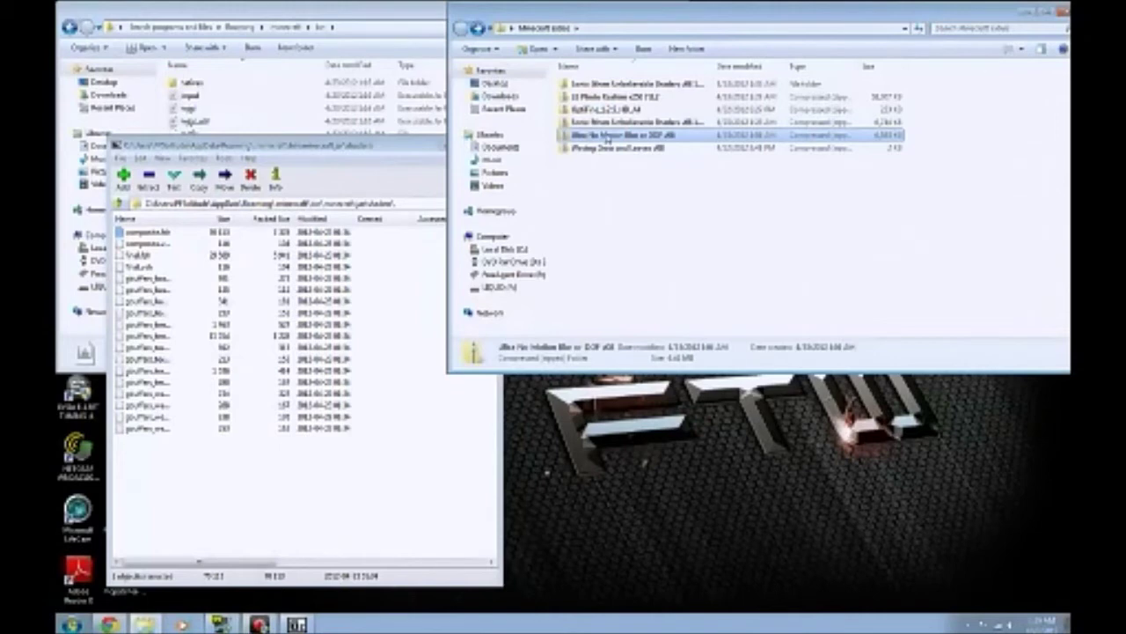
right_click(607, 140)
mouse_move(685, 203)
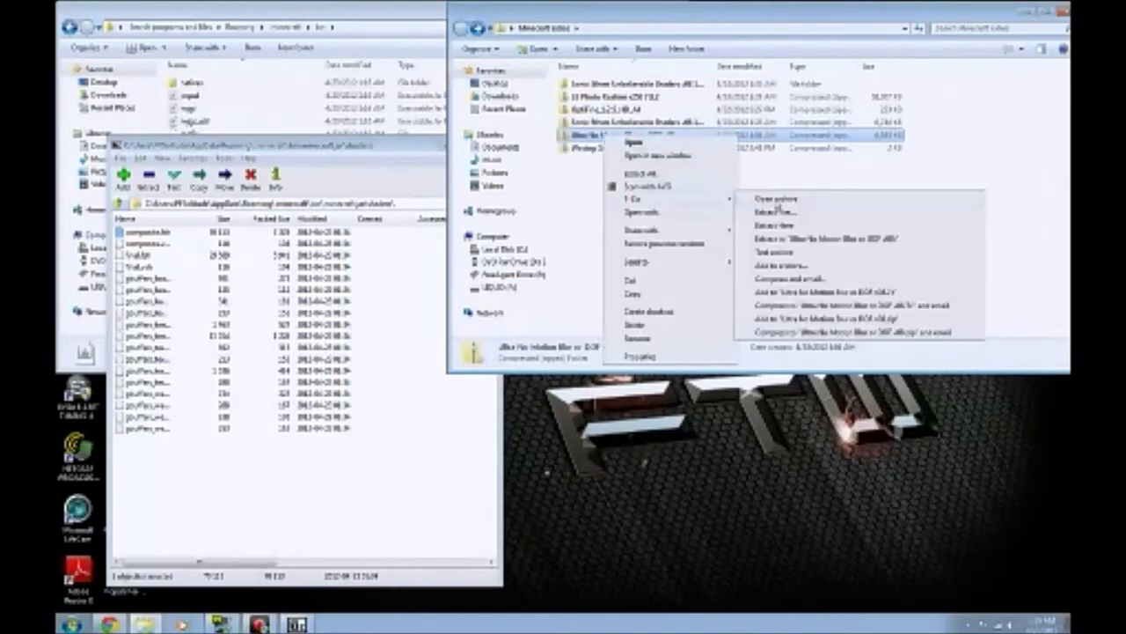
click(776, 201)
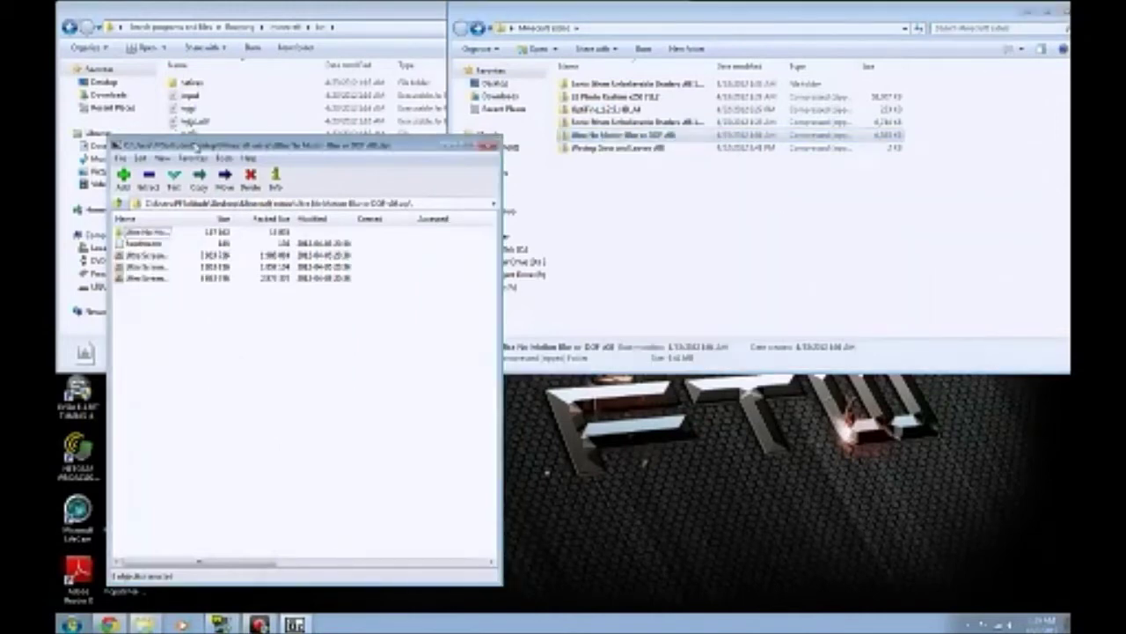
drag(199, 147, 622, 155)
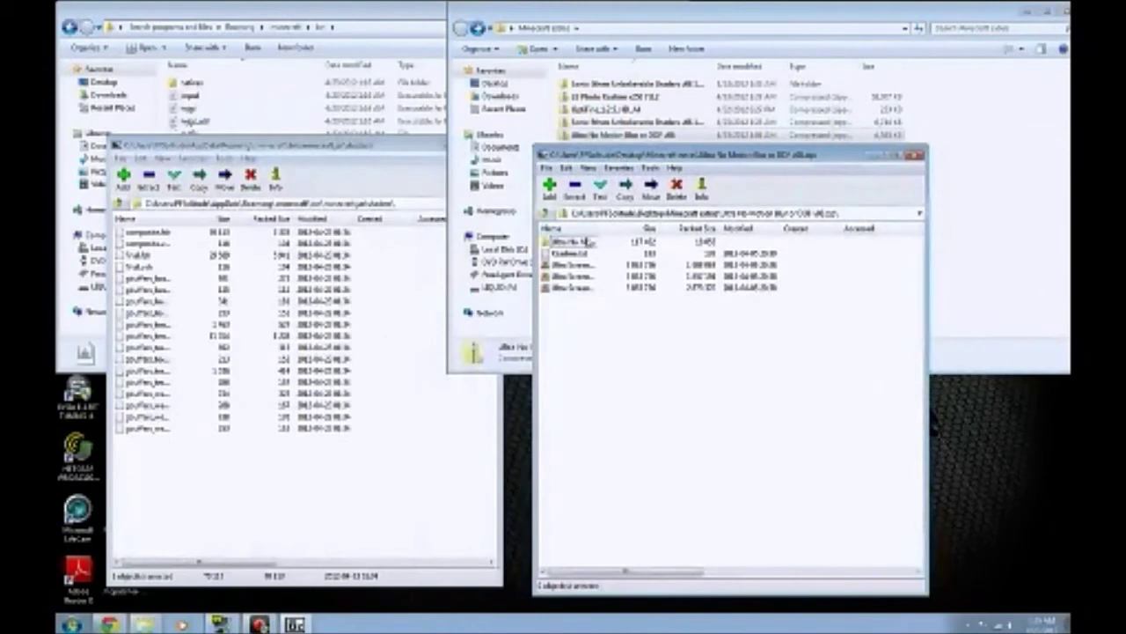
Copy all shader files from the Ultra archive's subfolder into the shaders folder of minecraft.jar, and close the Ultra archive.
double_click(574, 241)
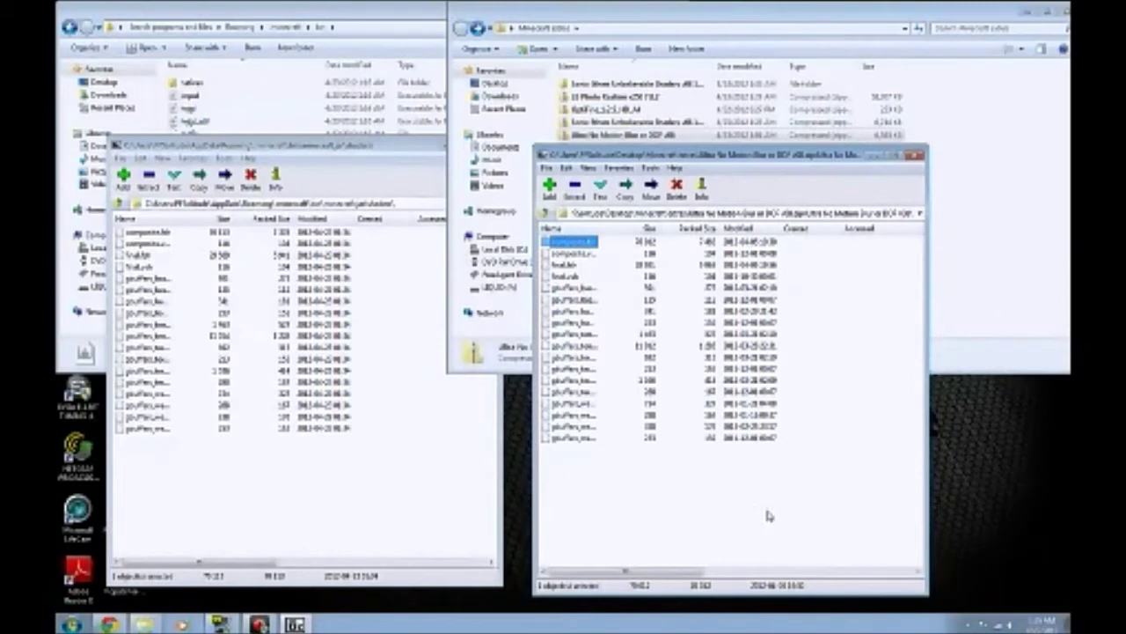
drag(767, 515, 558, 236)
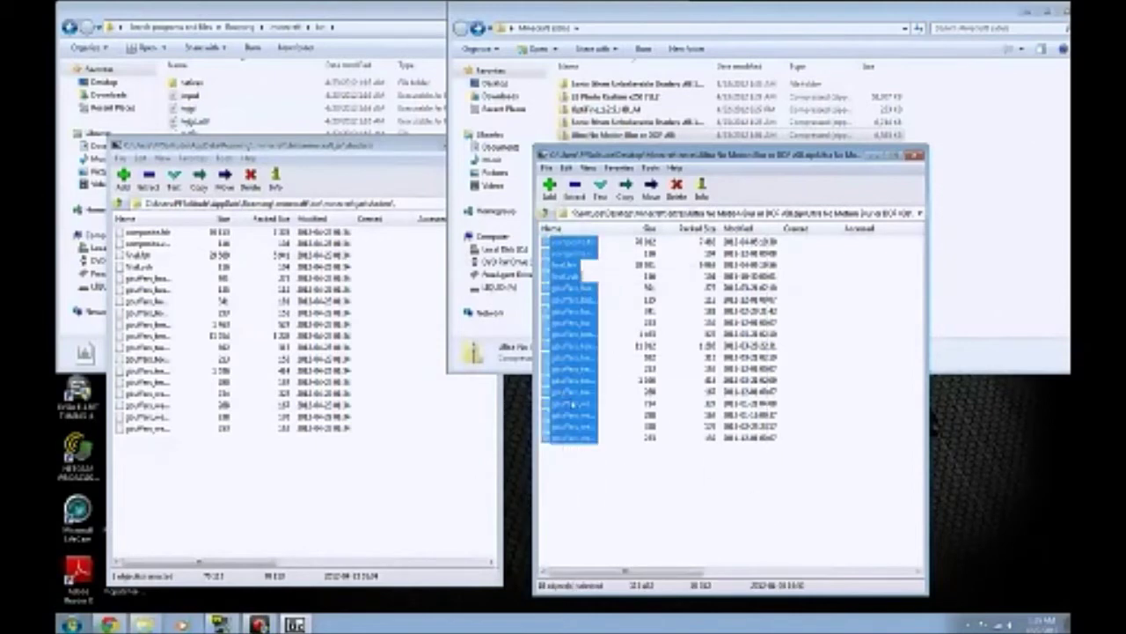
drag(578, 339, 199, 479)
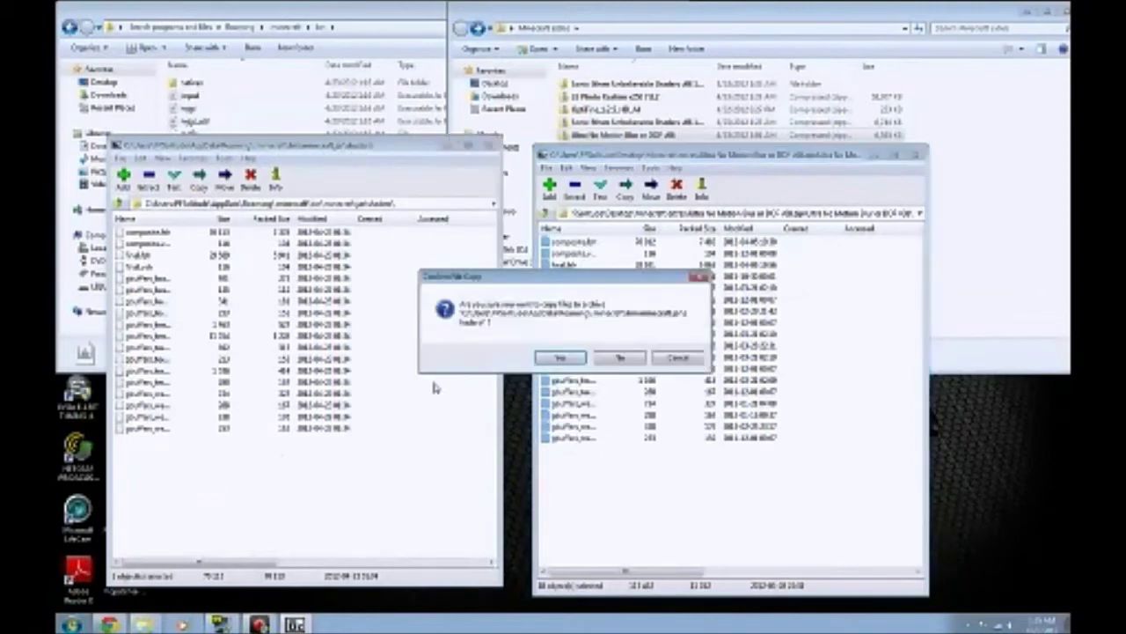
click(552, 357)
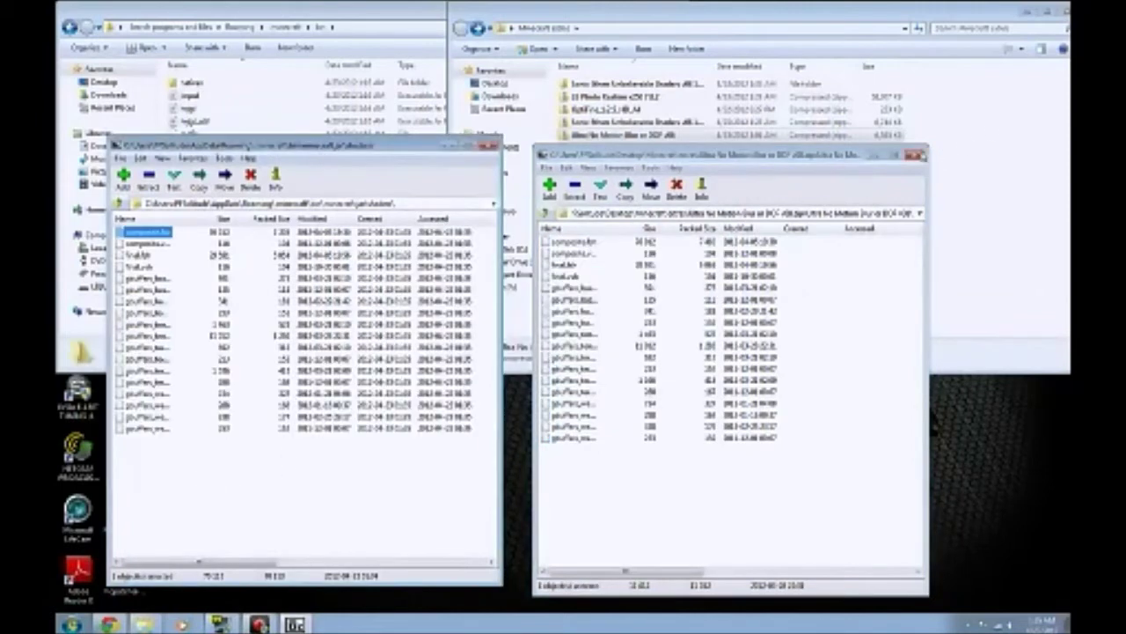
click(918, 156)
Open the Waving Grass and Leaves archive in 7-Zip and enter its Waving Grass subfolder.
click(652, 196)
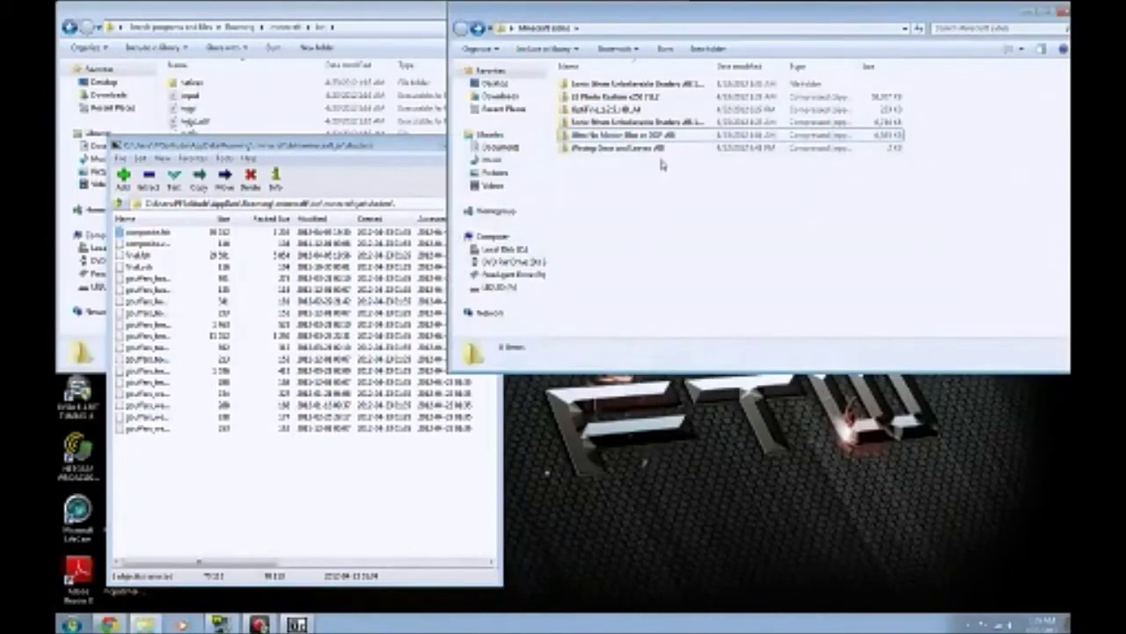
click(621, 149)
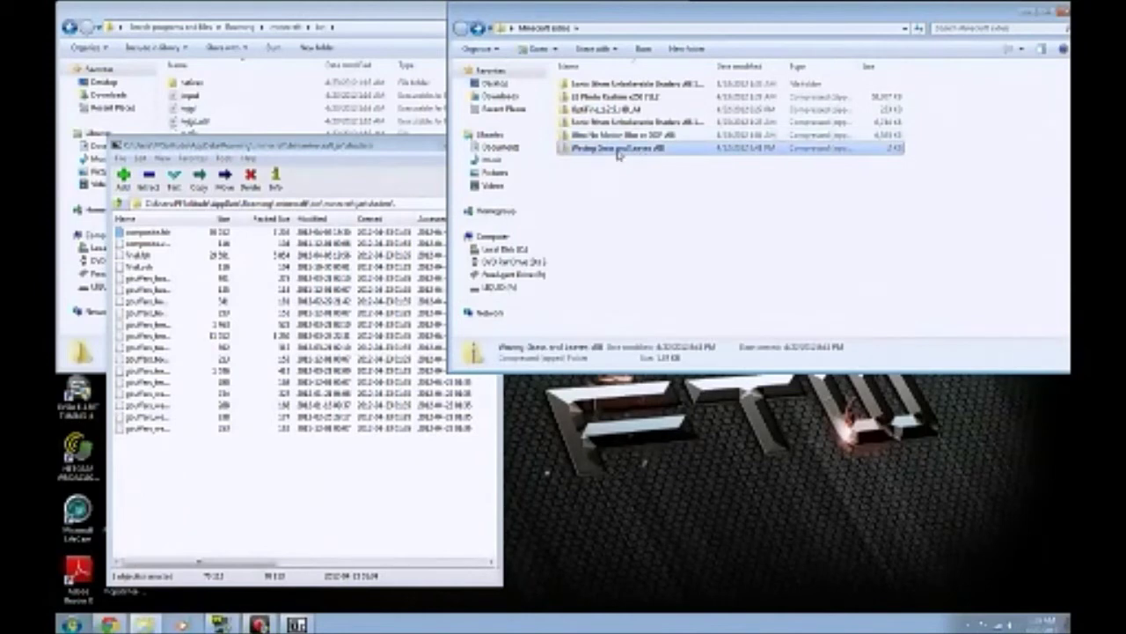
right_click(619, 154)
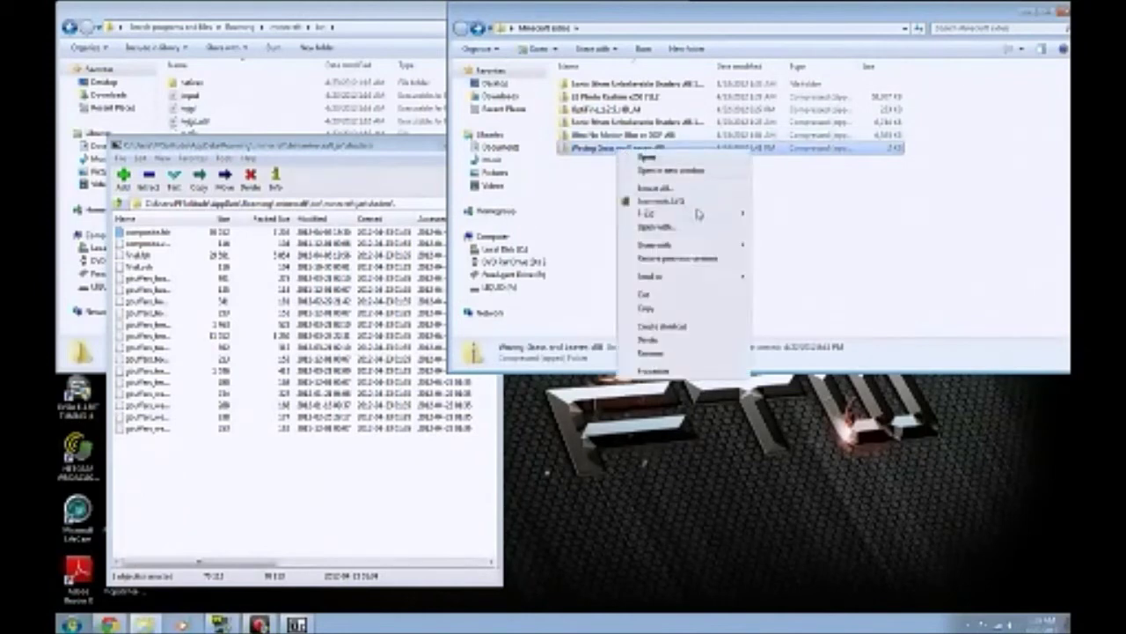
mouse_move(697, 213)
click(773, 214)
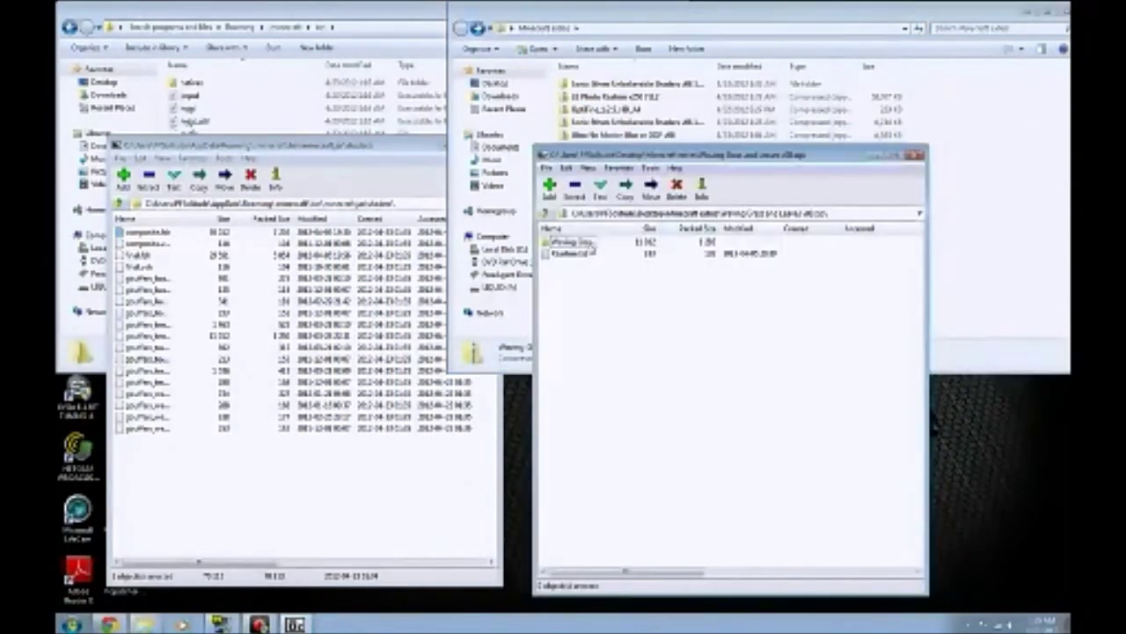
double_click(588, 245)
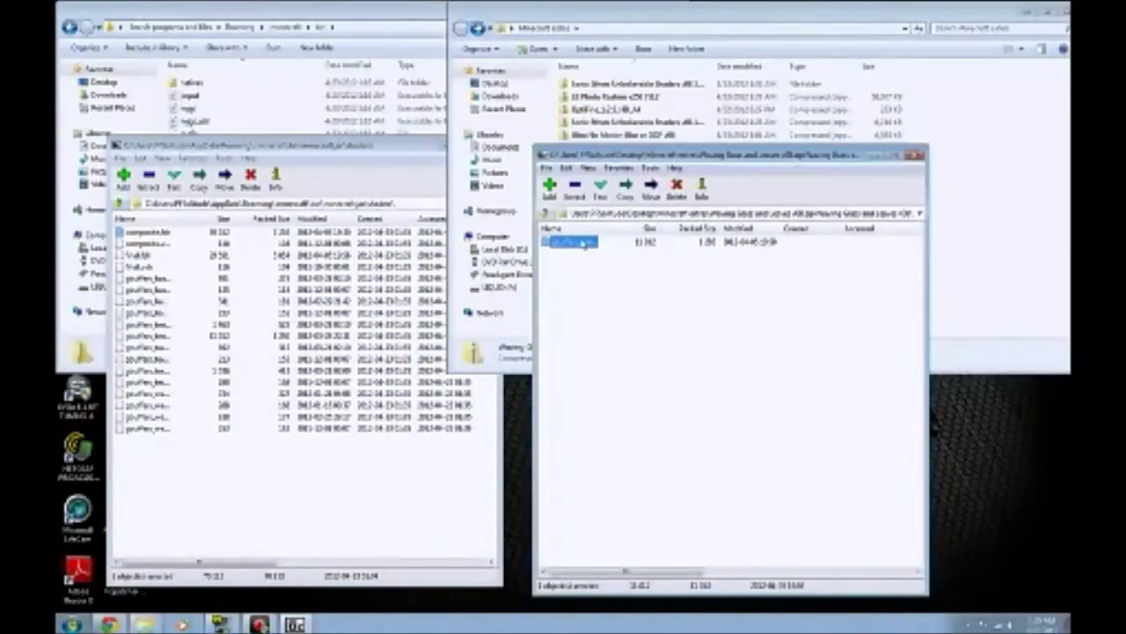
Copy the waving grass gbuffers file into the shaders folder of minecraft.jar, and close both archives.
drag(581, 243, 141, 466)
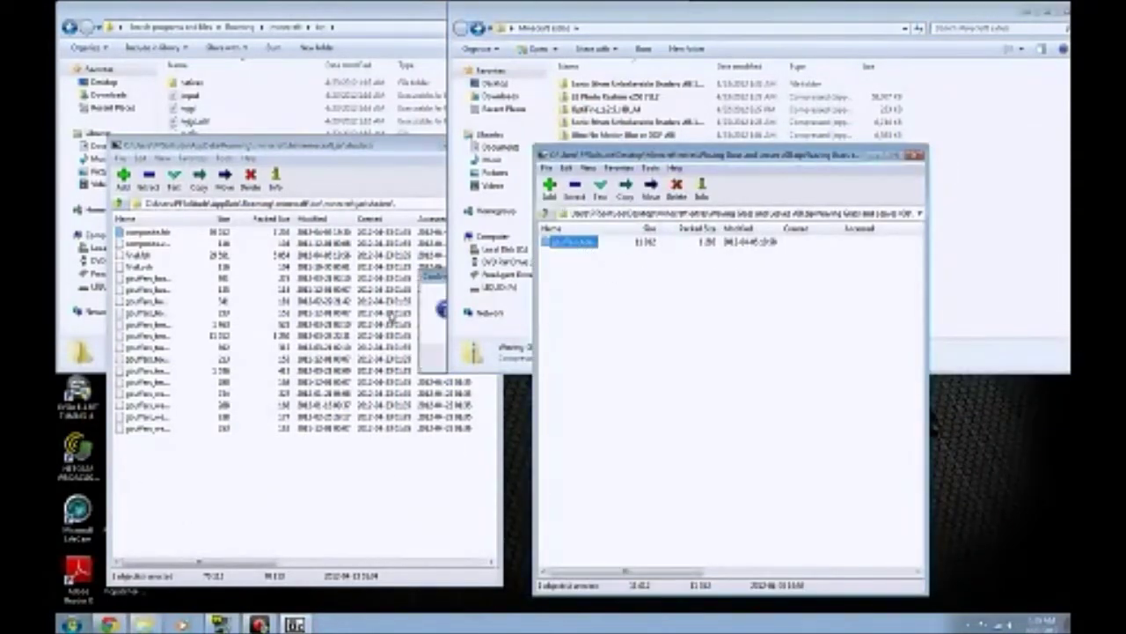
click(424, 331)
click(550, 361)
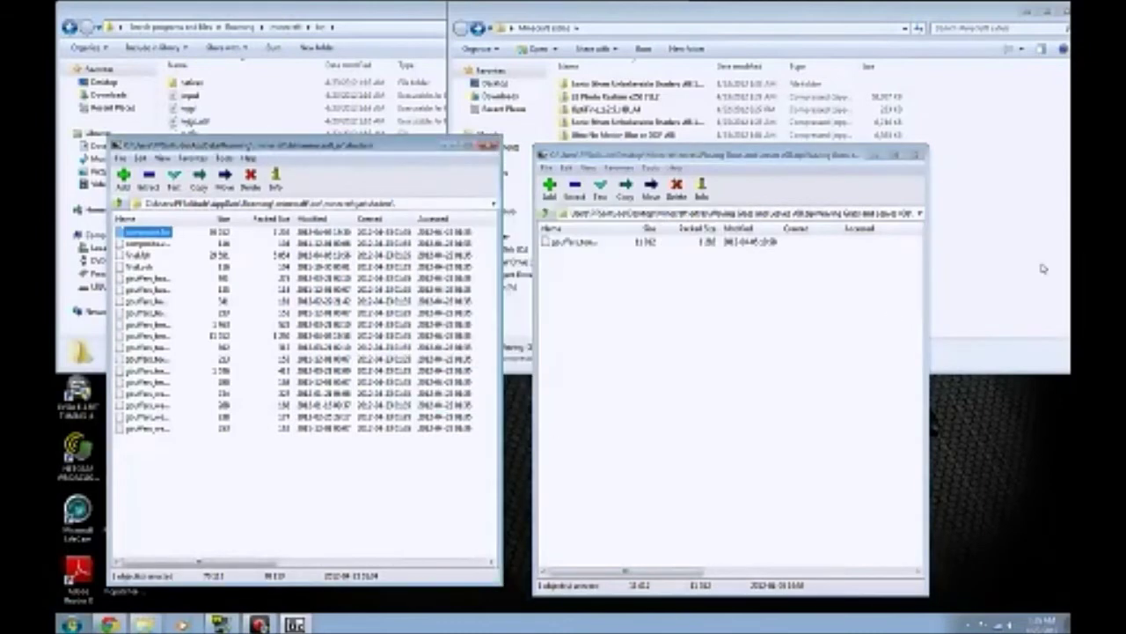
click(918, 153)
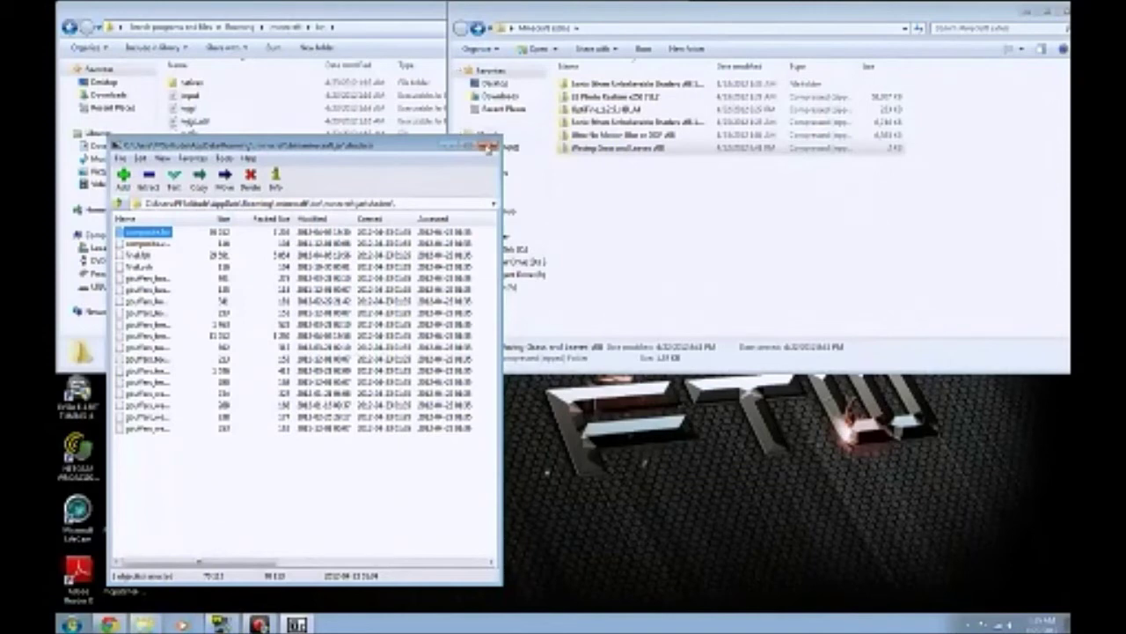
click(489, 147)
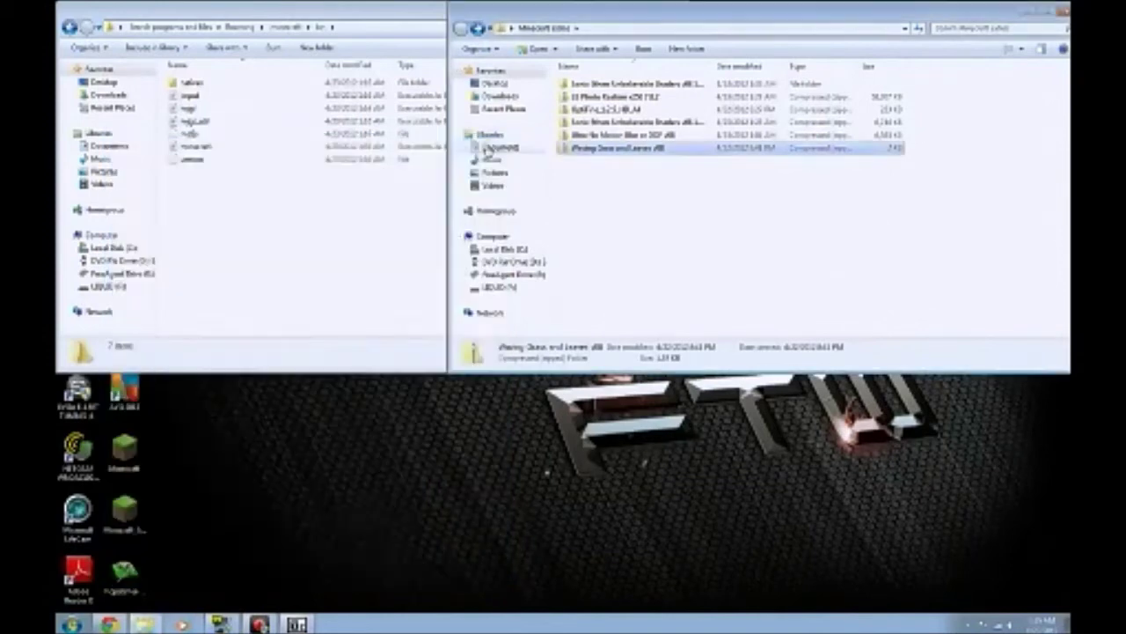
Go from the bin folder up to .minecraft, open its texturepacks folder, and return to the Minecraft mod files folder.
click(129, 6)
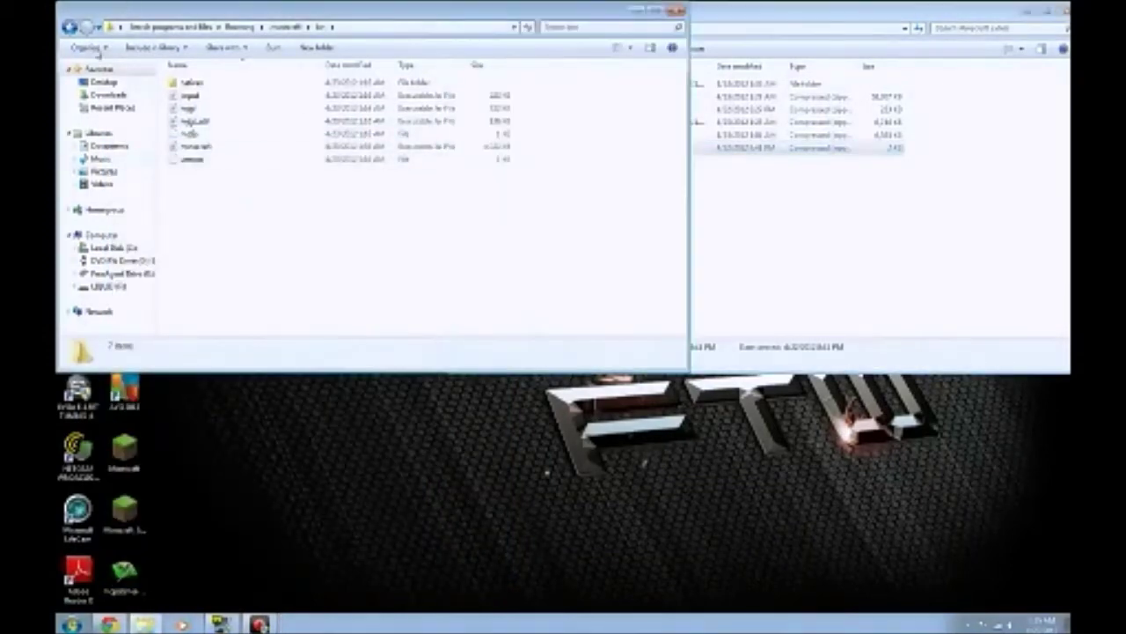
click(70, 26)
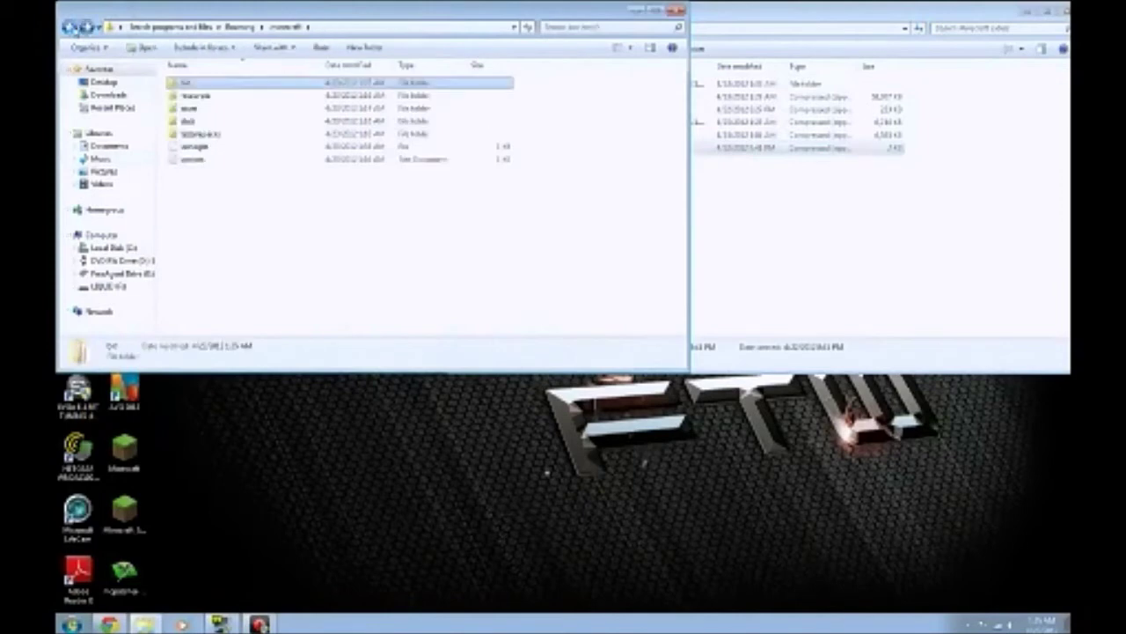
click(91, 28)
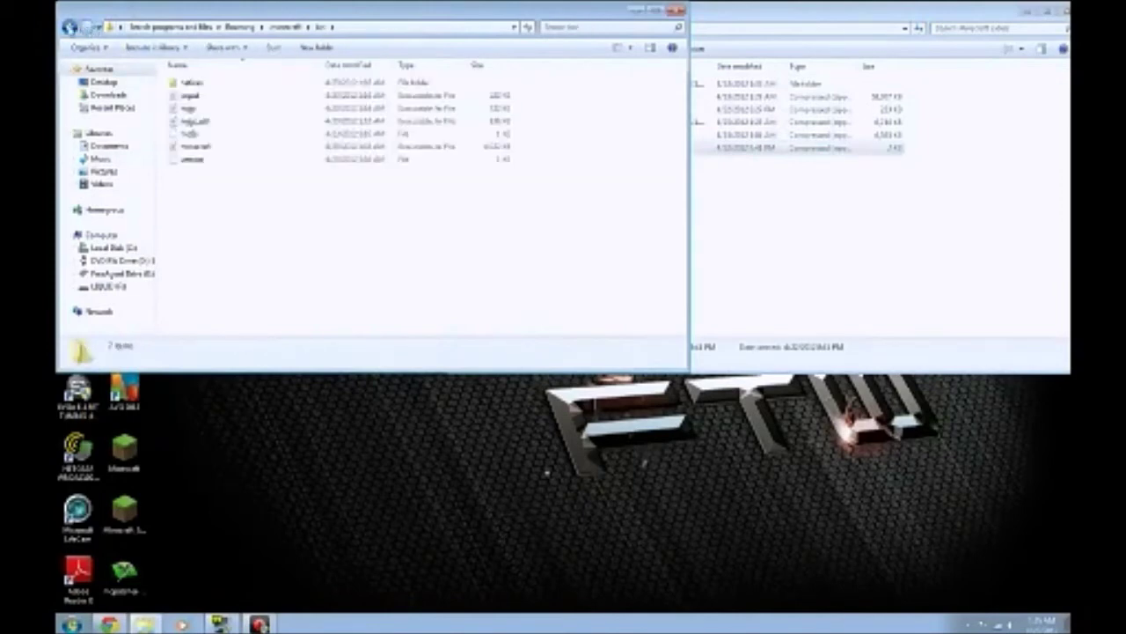
click(71, 28)
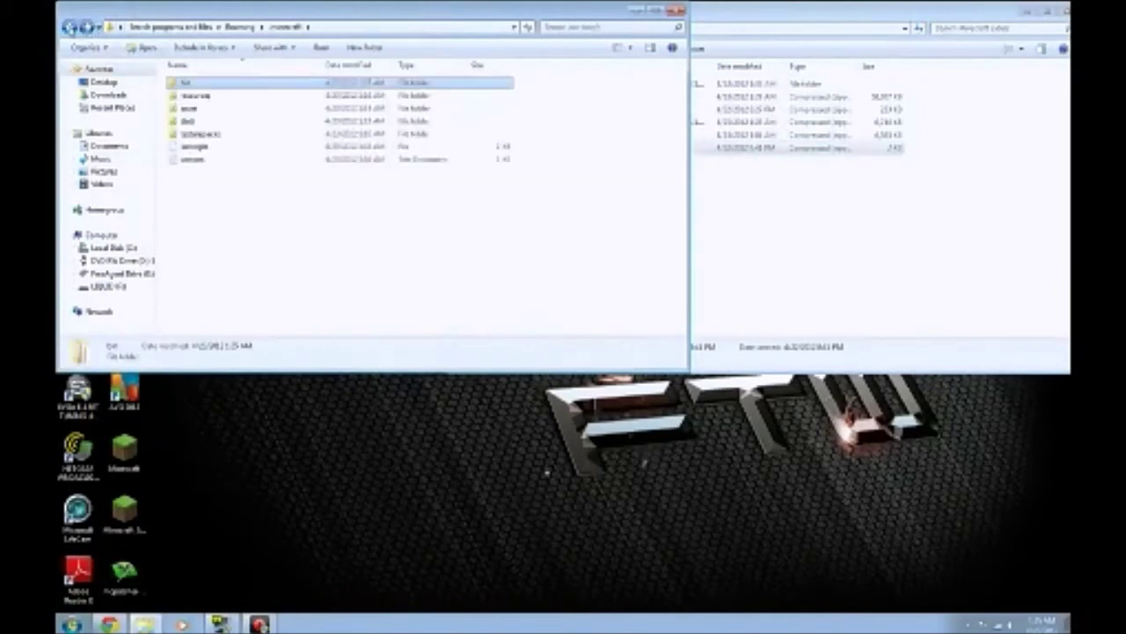
double_click(211, 132)
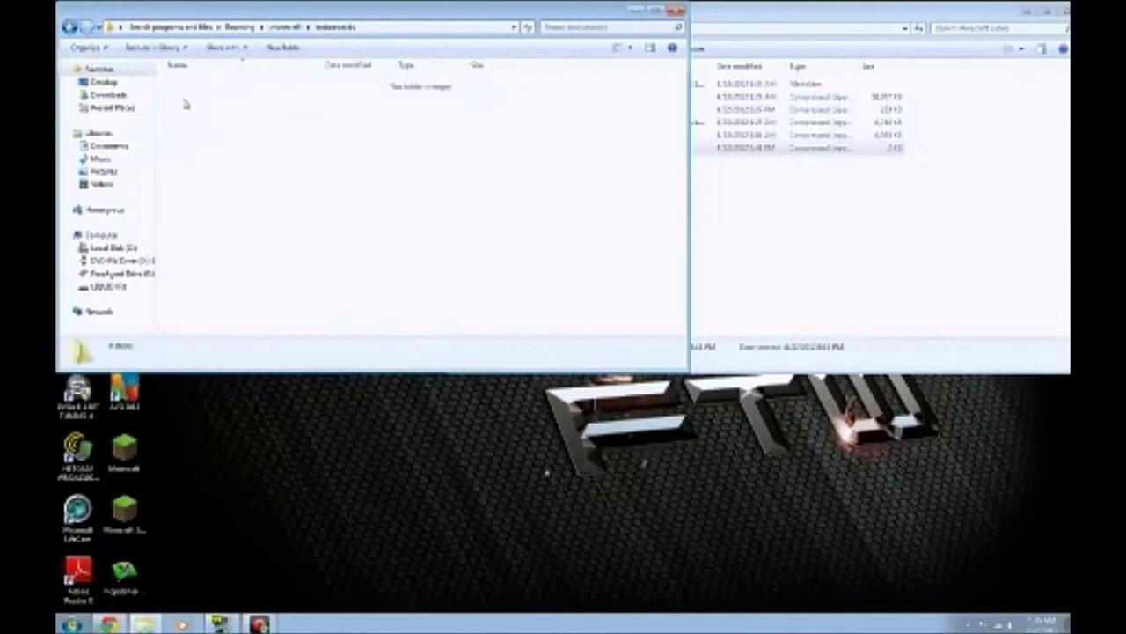
click(726, 237)
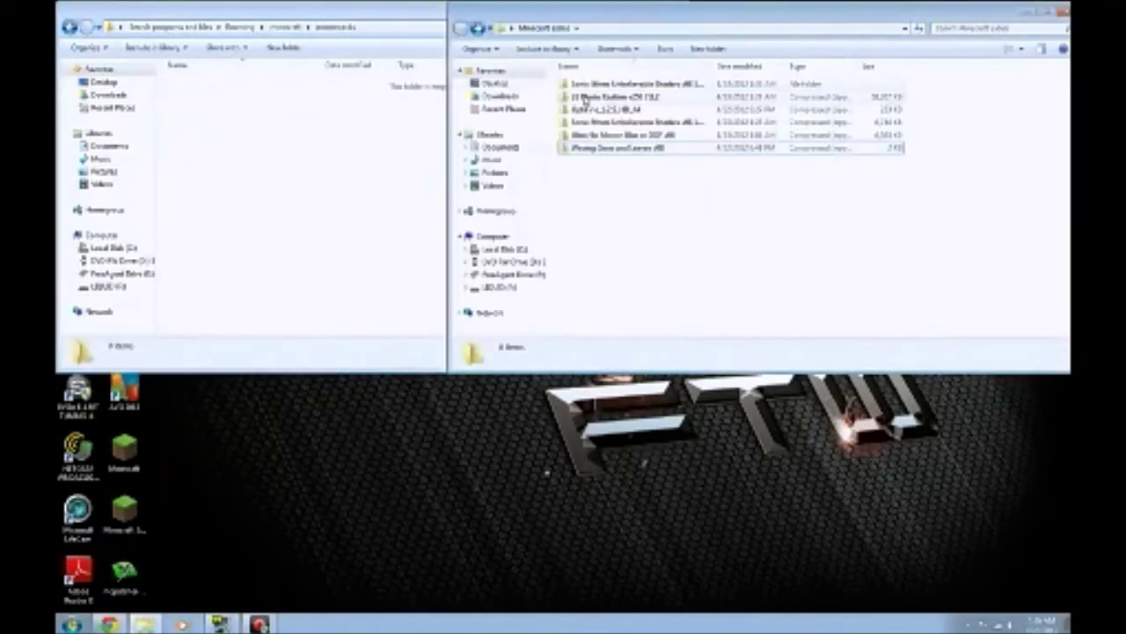
Move the LB Photo Realism x256 texture pack into the texturepacks folder and close both folder windows.
click(649, 97)
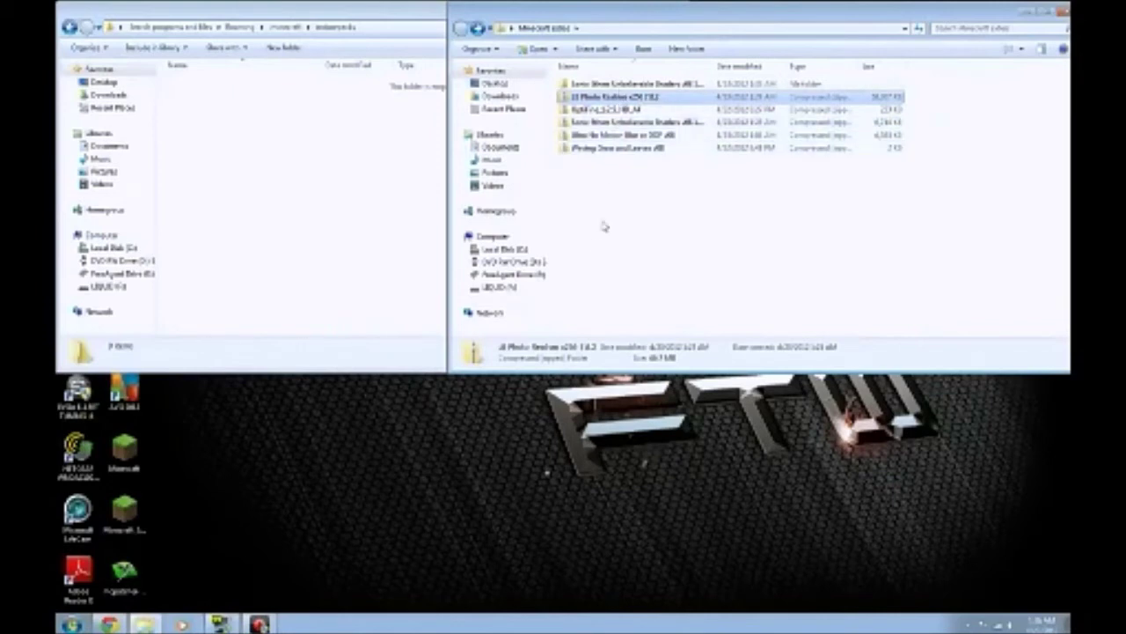
drag(254, 164, 255, 164)
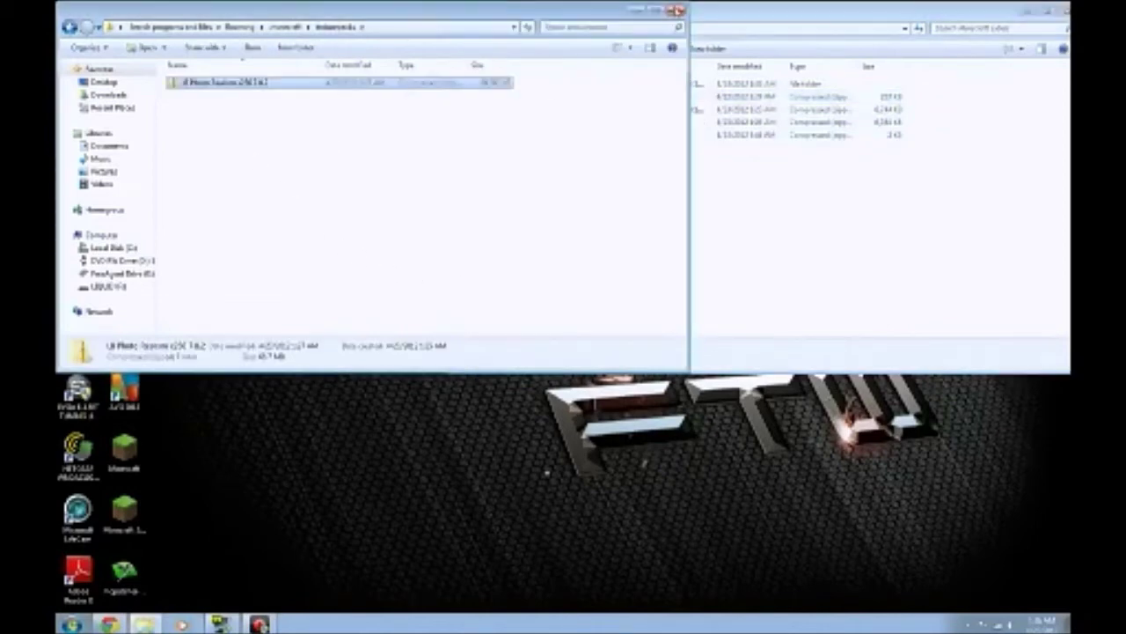
click(675, 11)
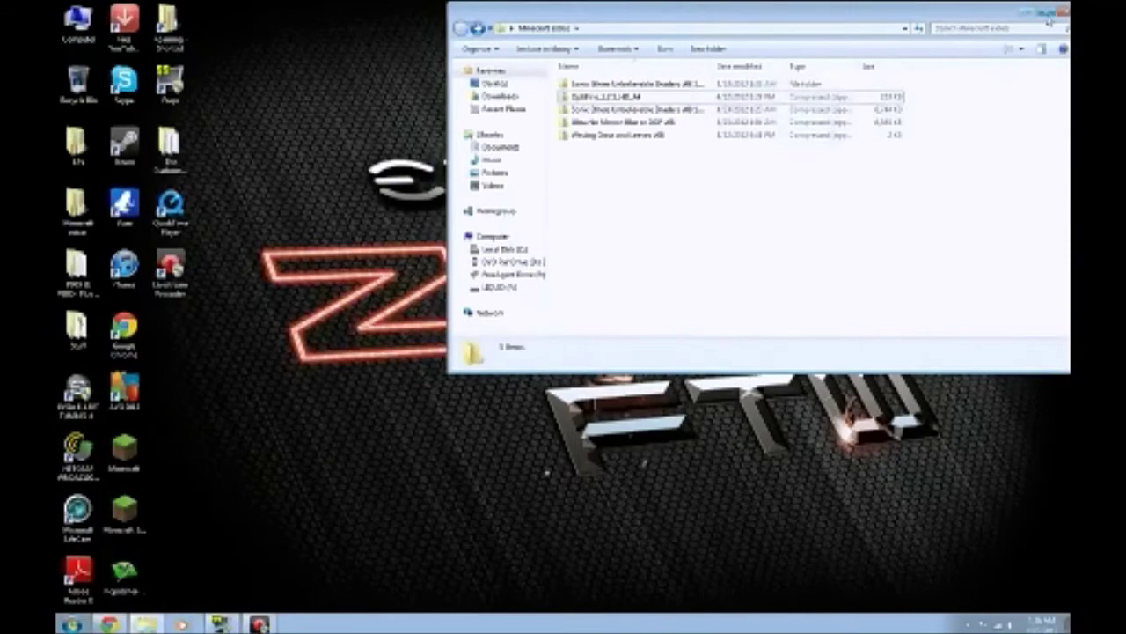
drag(1053, 14, 866, 62)
click(863, 60)
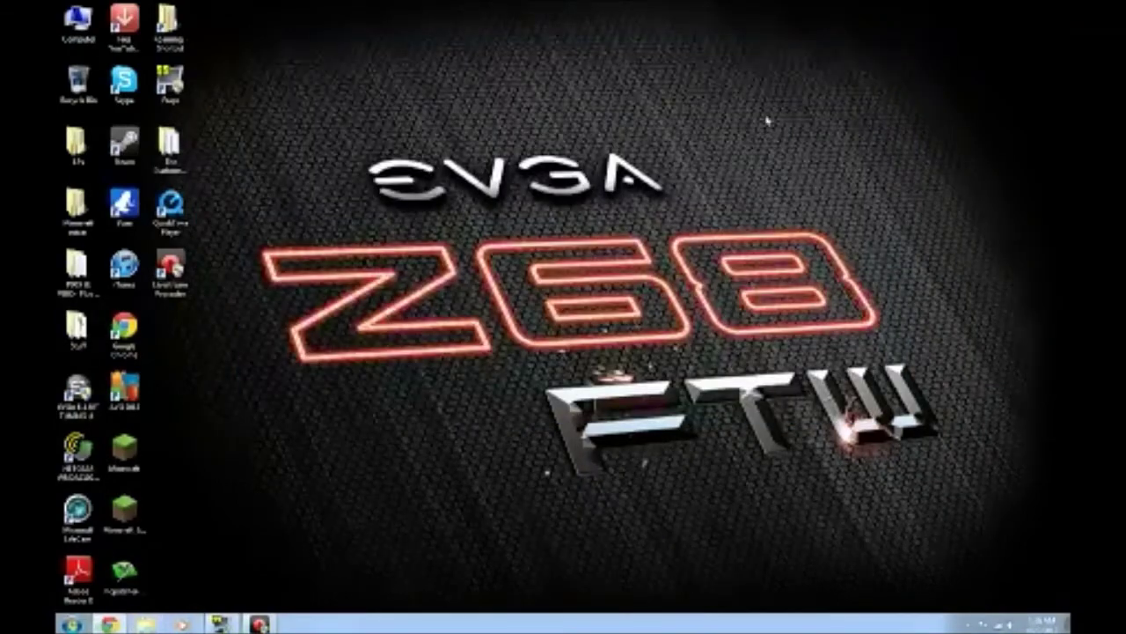
click(126, 574)
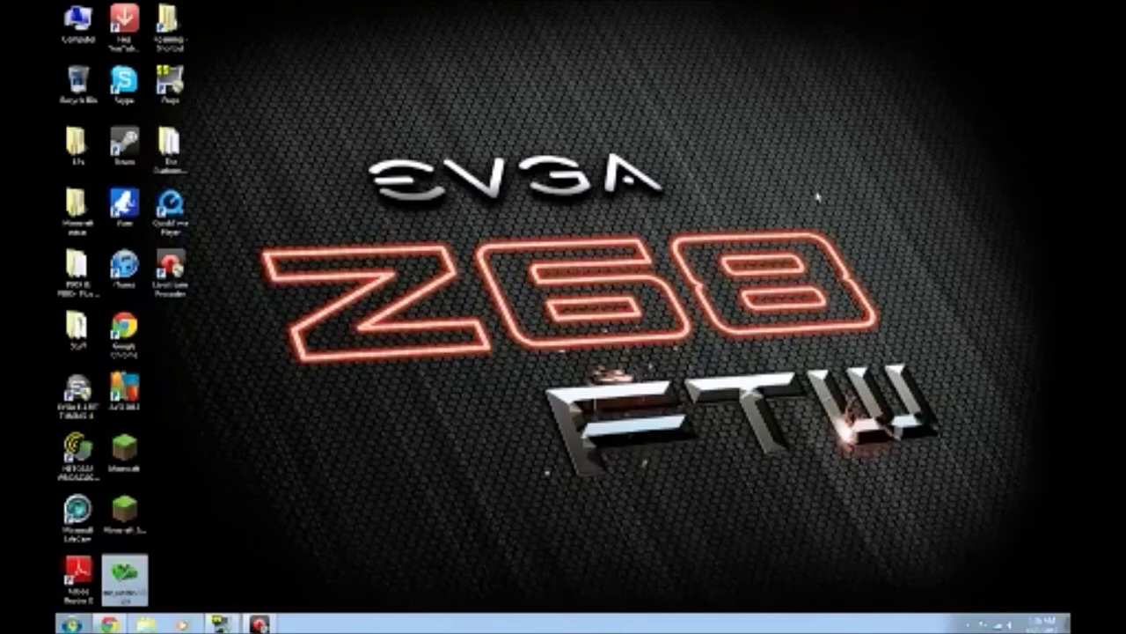
click(314, 341)
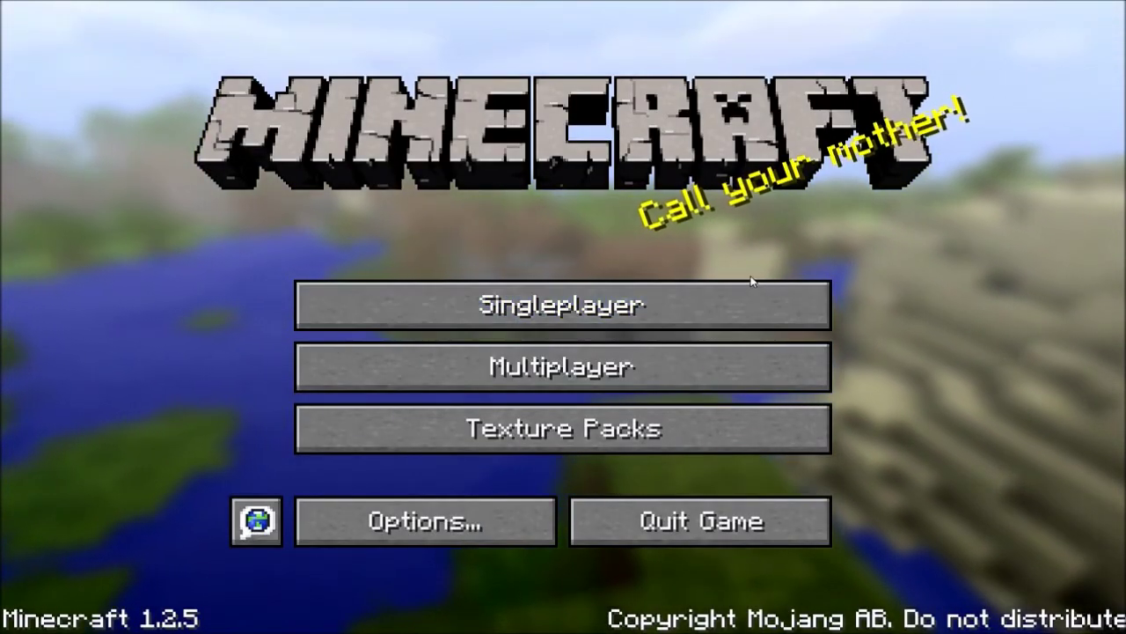
Load the singleplayer world Testing Area in Minecraft.
click(710, 308)
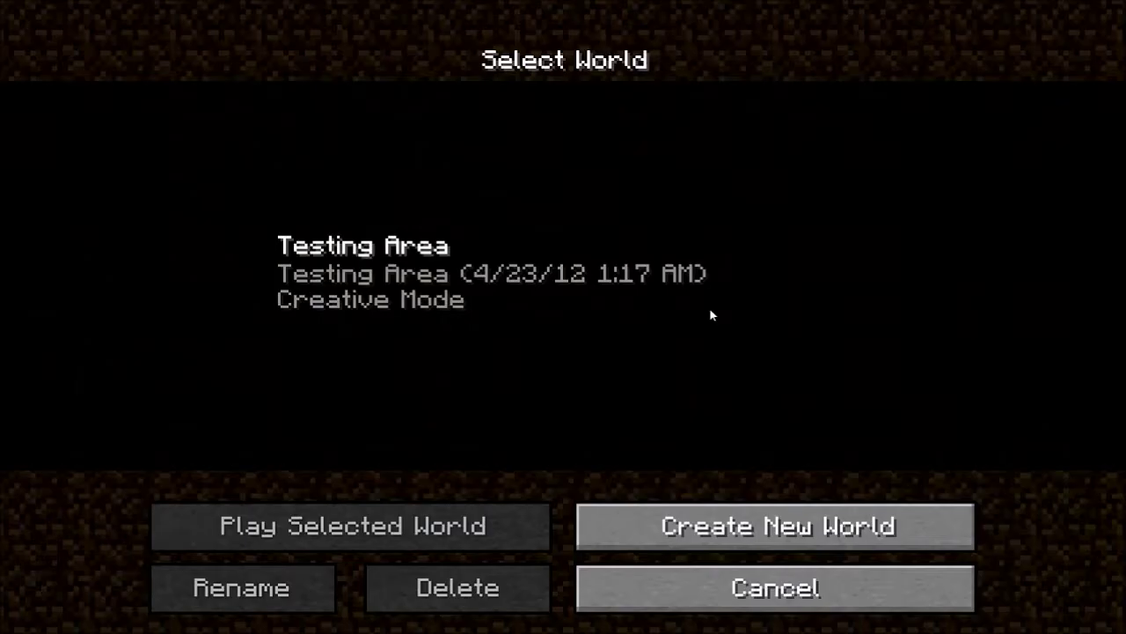
click(378, 273)
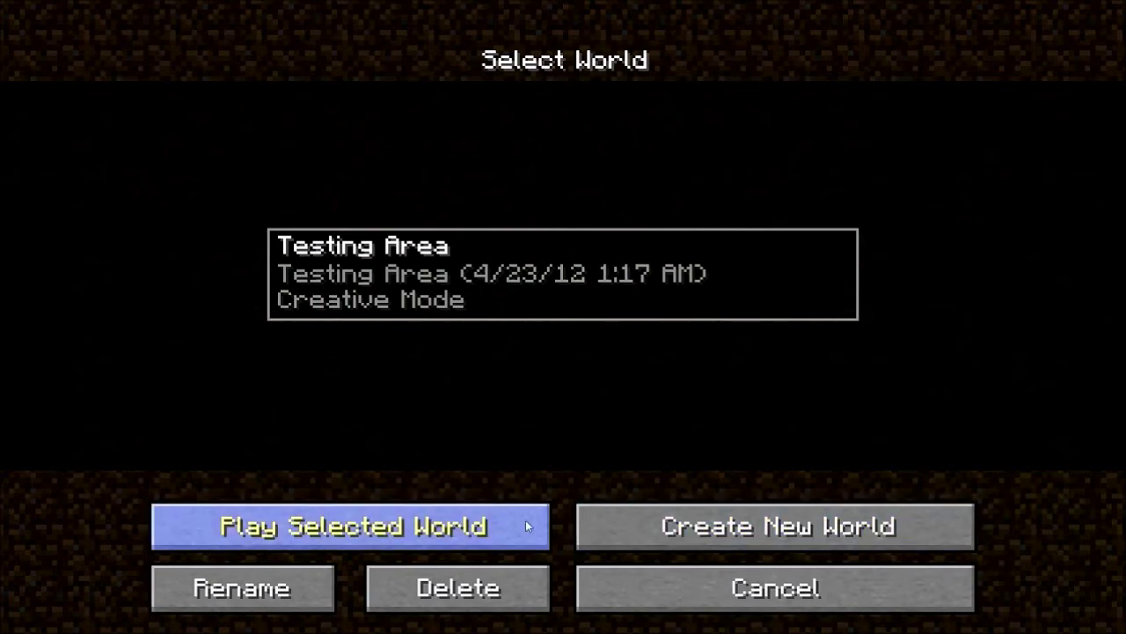
click(404, 514)
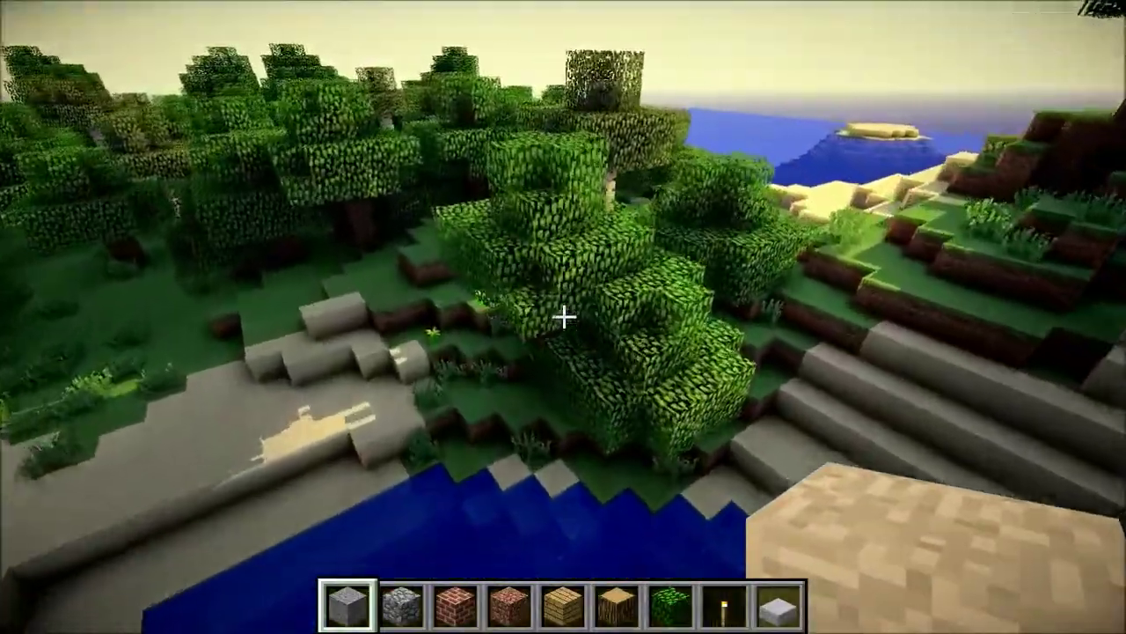
Check the game's video settings for the shaders, leave them as they are, and return to the world.
key(Escape)
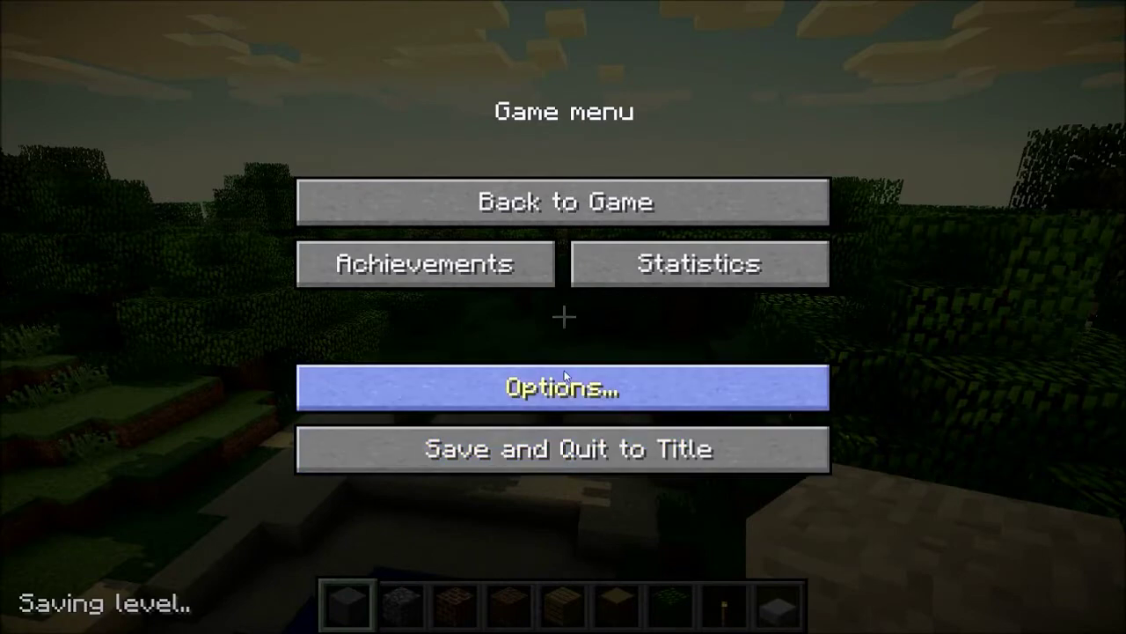
click(568, 405)
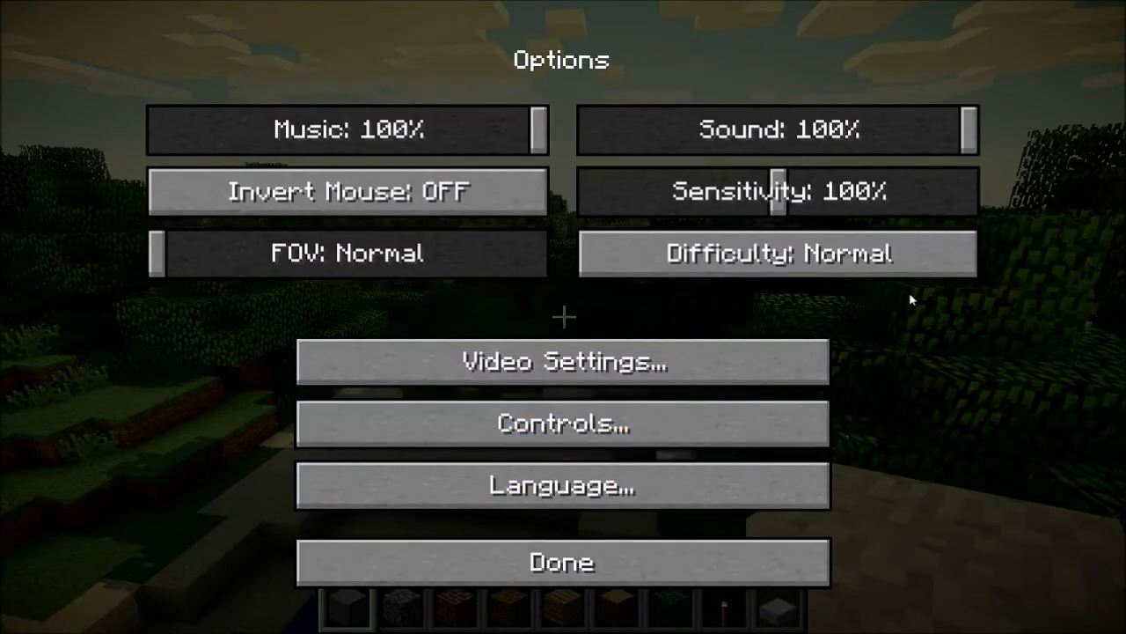
click(592, 369)
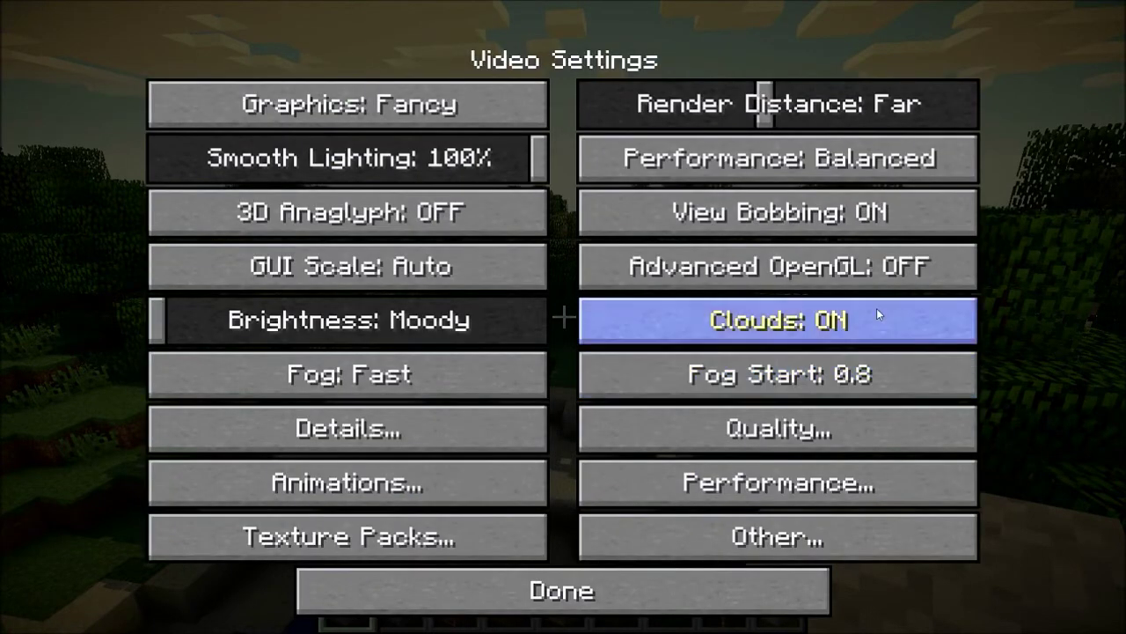
click(516, 590)
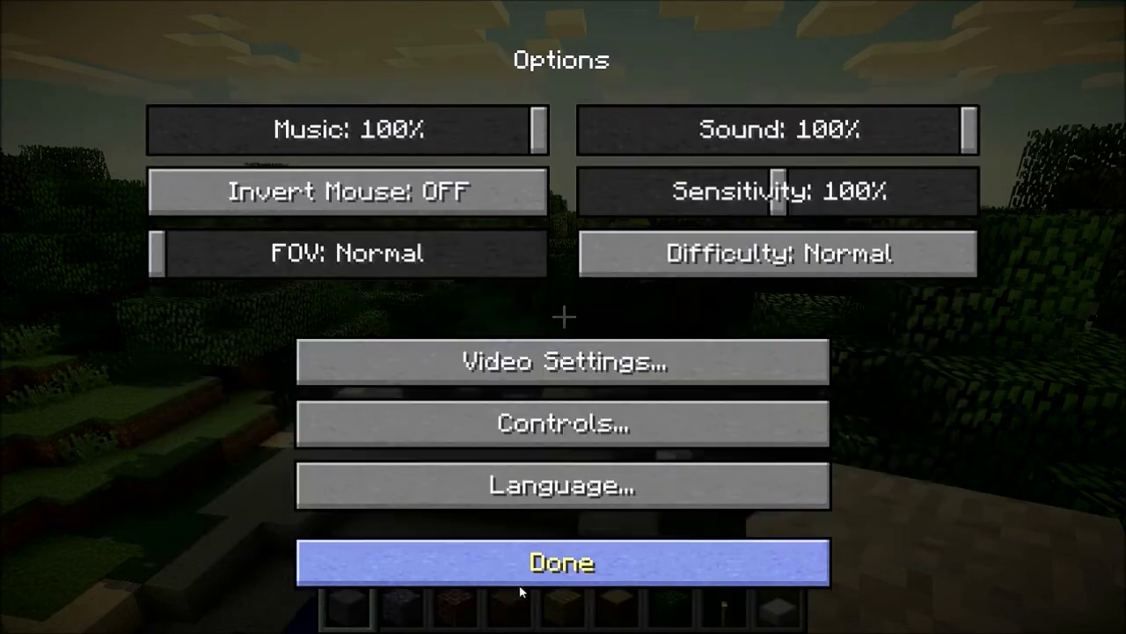
click(607, 564)
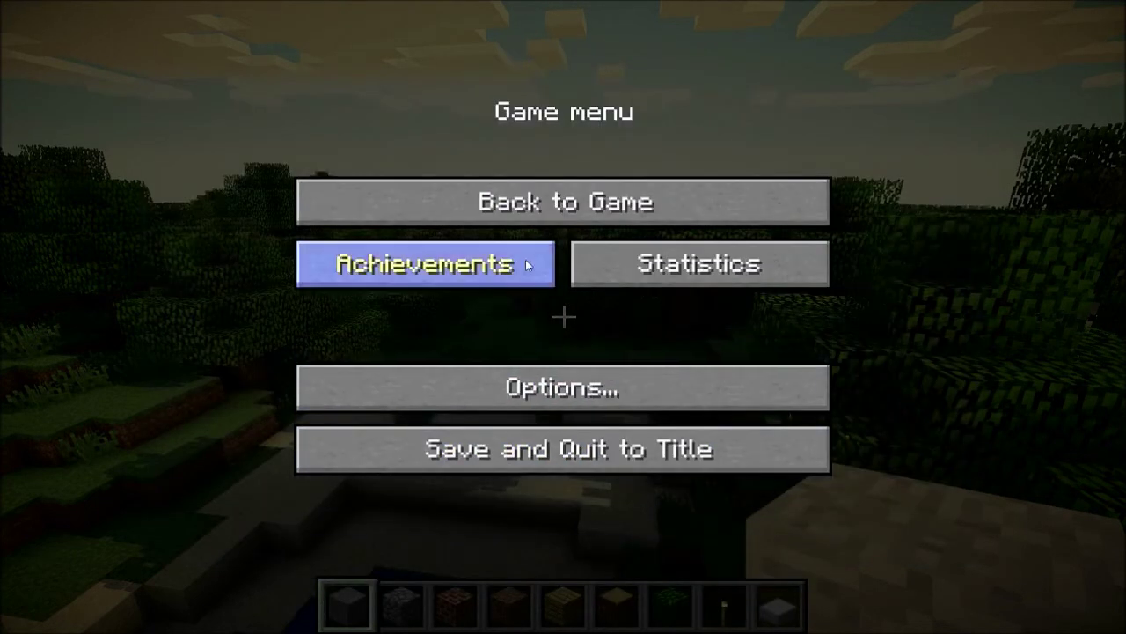
click(575, 198)
Travel over and through the forest to examine the shader lighting, shadows and waving grass with the default textures.
key(w)
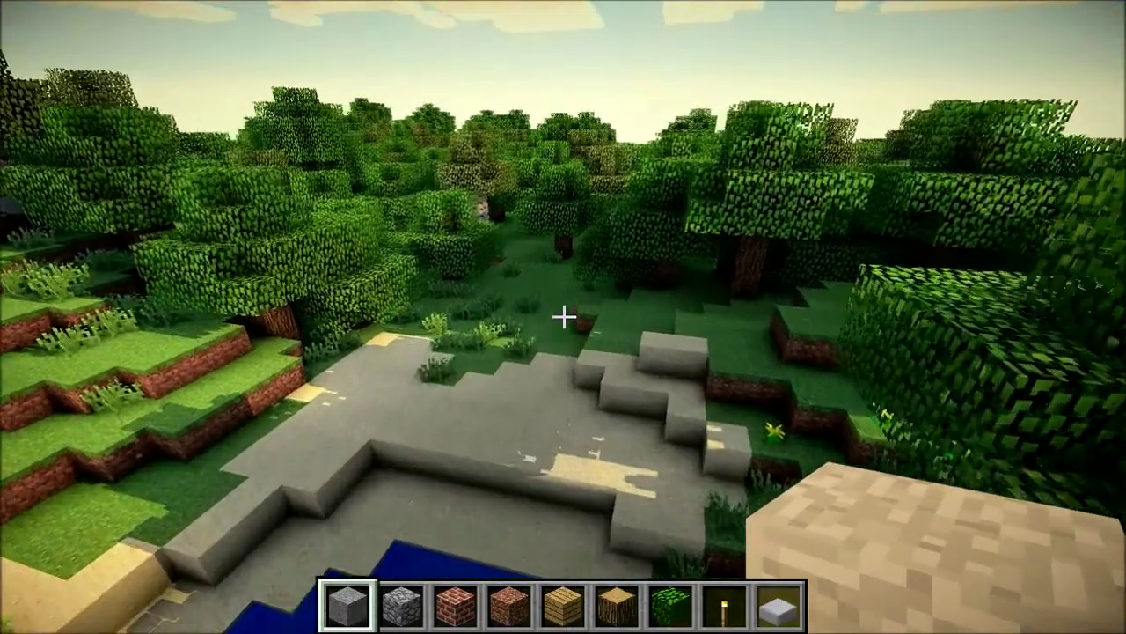
key(w)
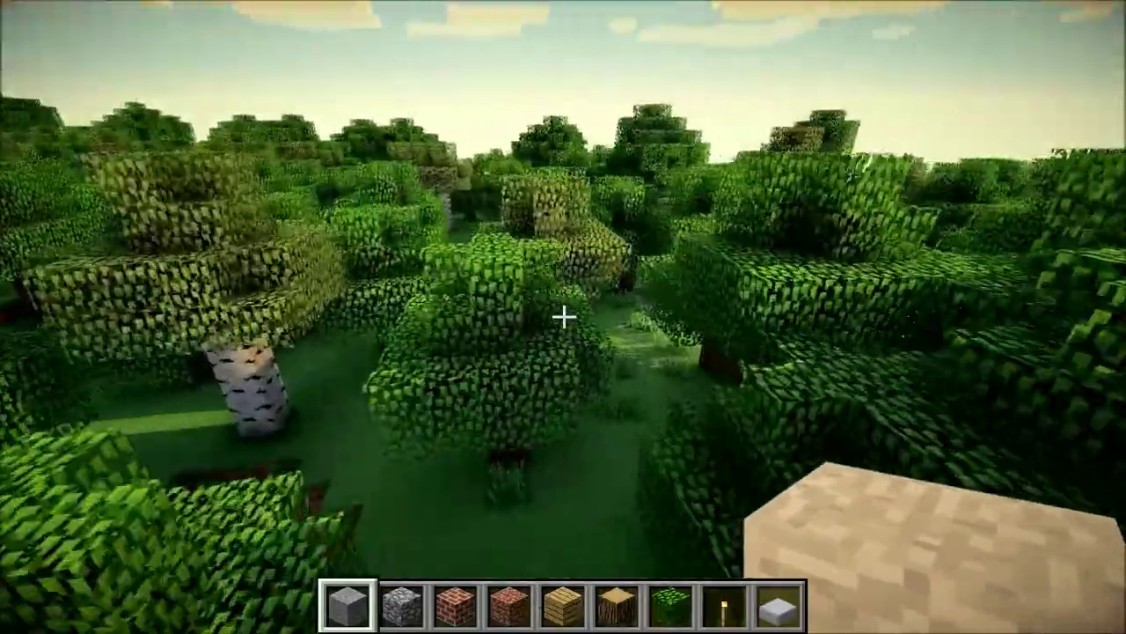
key(w)
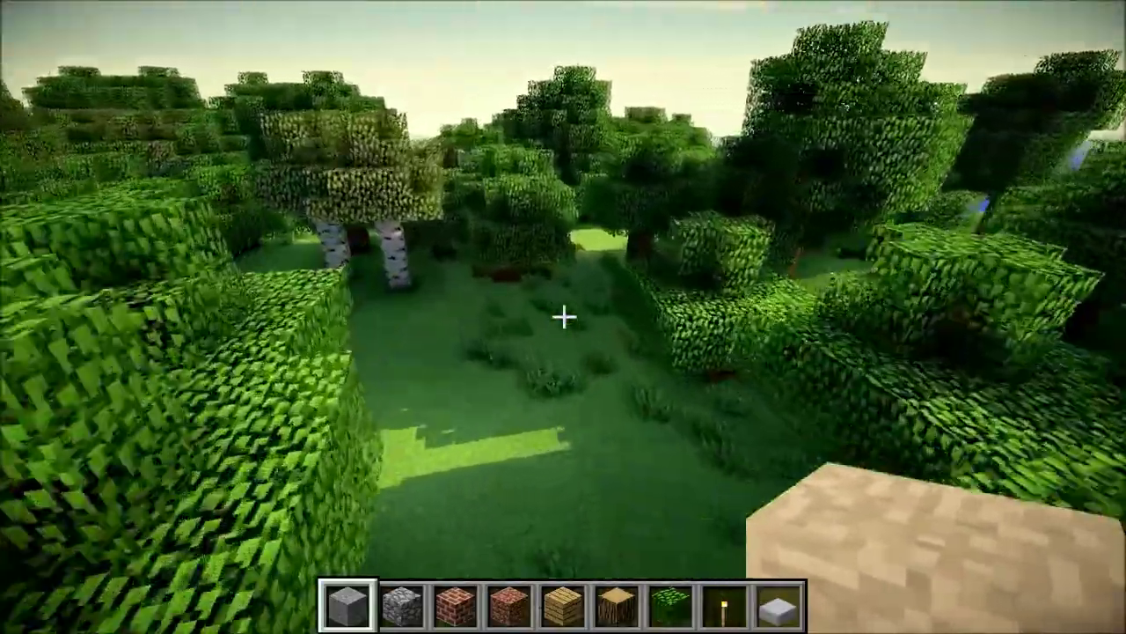
key(w)
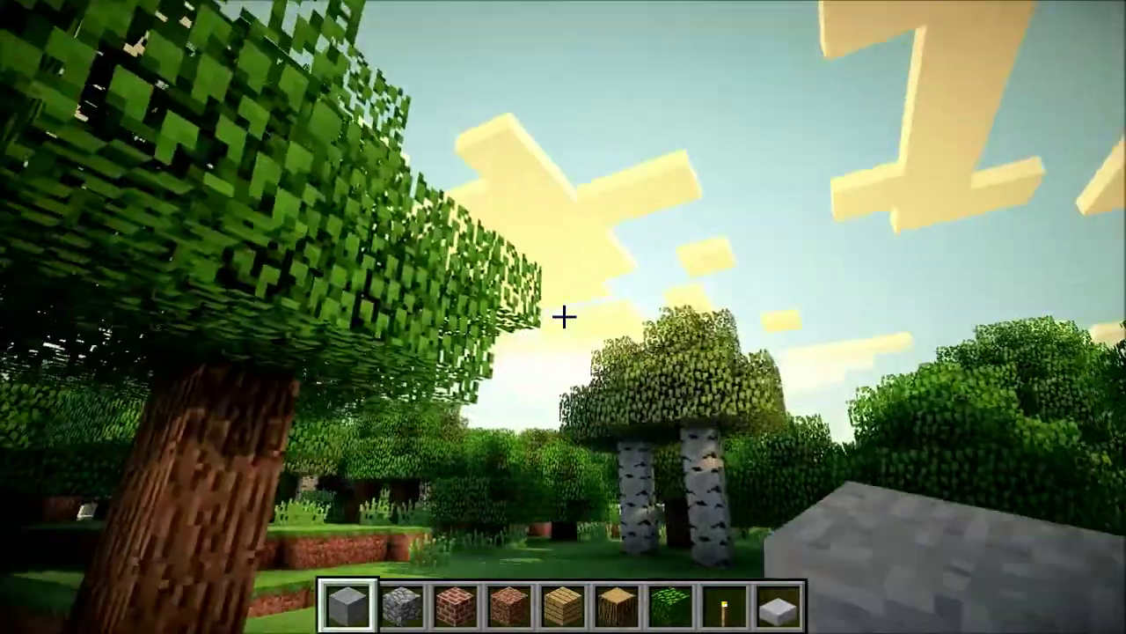
key(s)
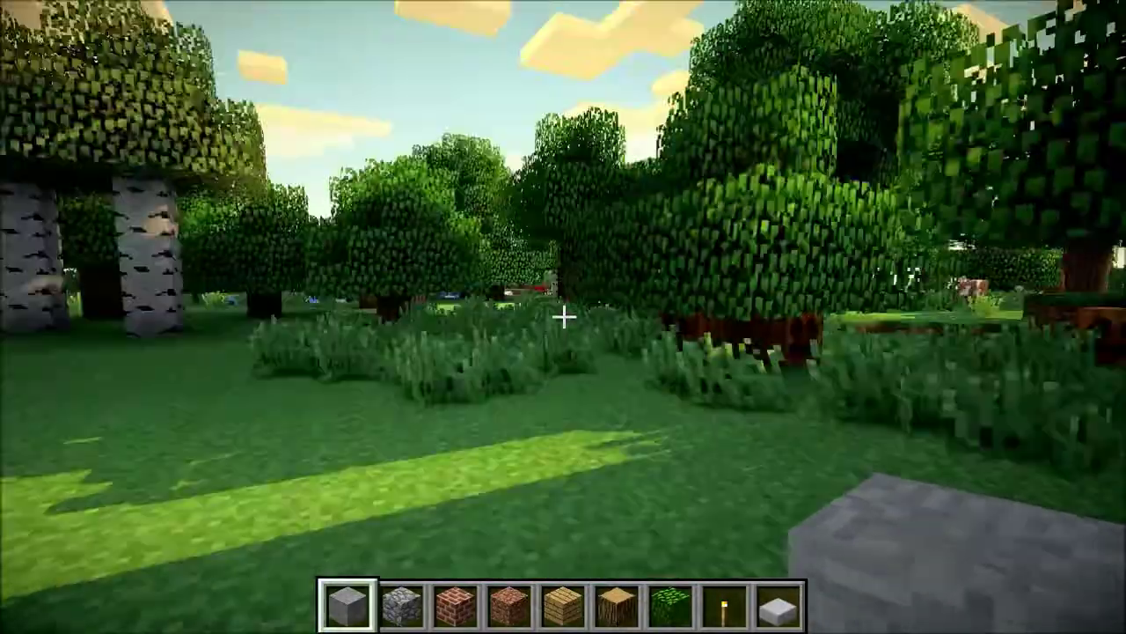
Save and quit the world to the title screen, and switch the texture pack to LB Photo Realism x256 7.8.2.zip.
key(Escape)
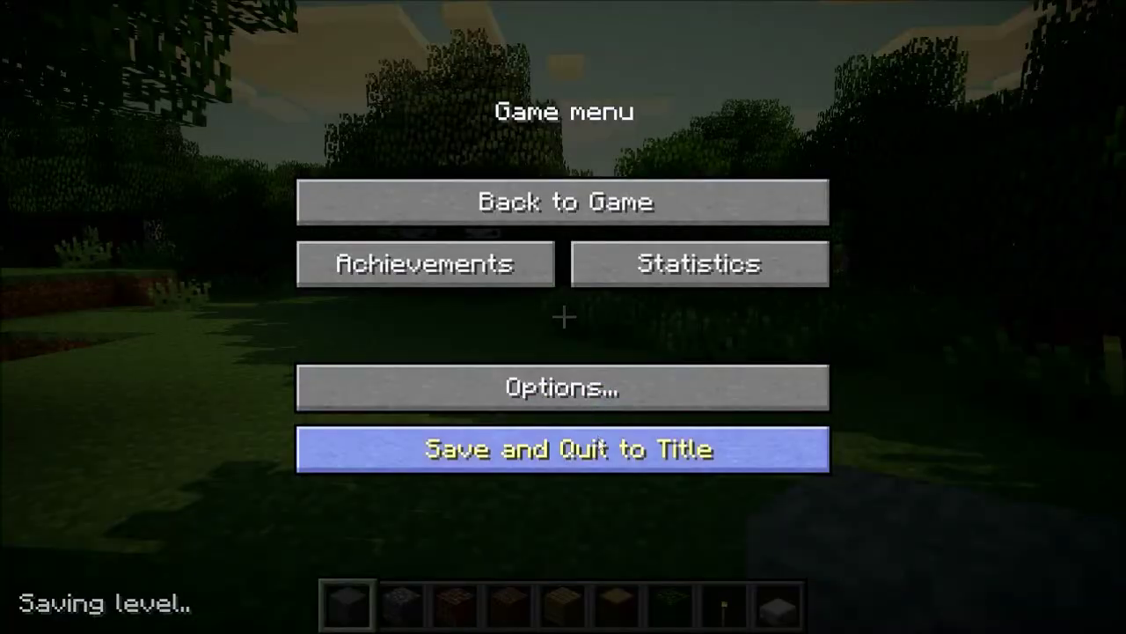
click(598, 449)
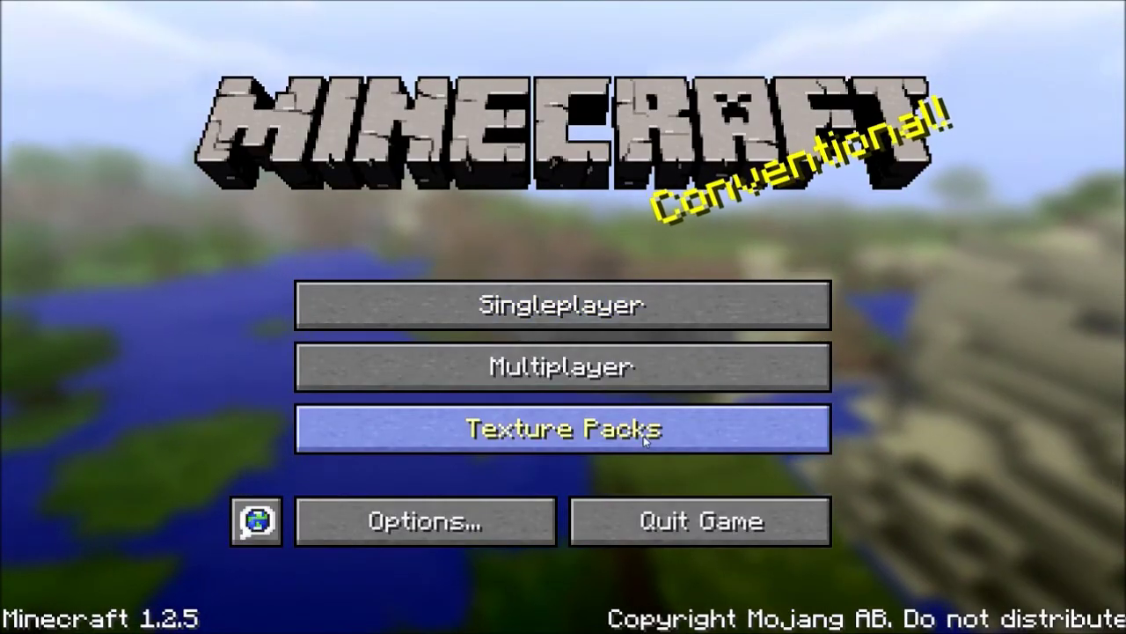
click(648, 445)
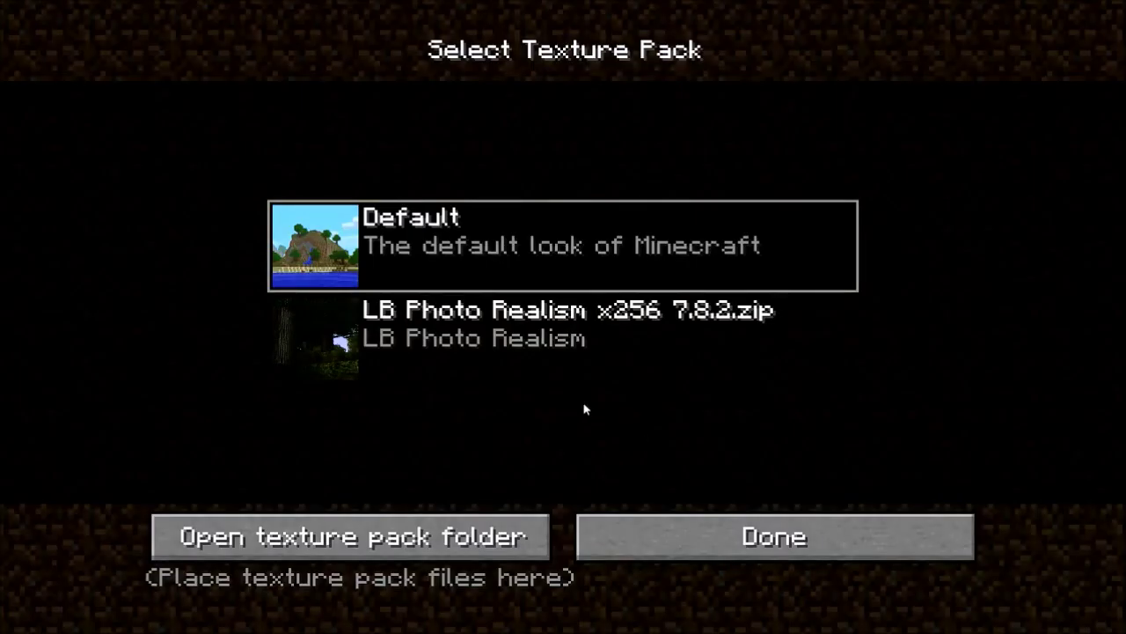
click(457, 329)
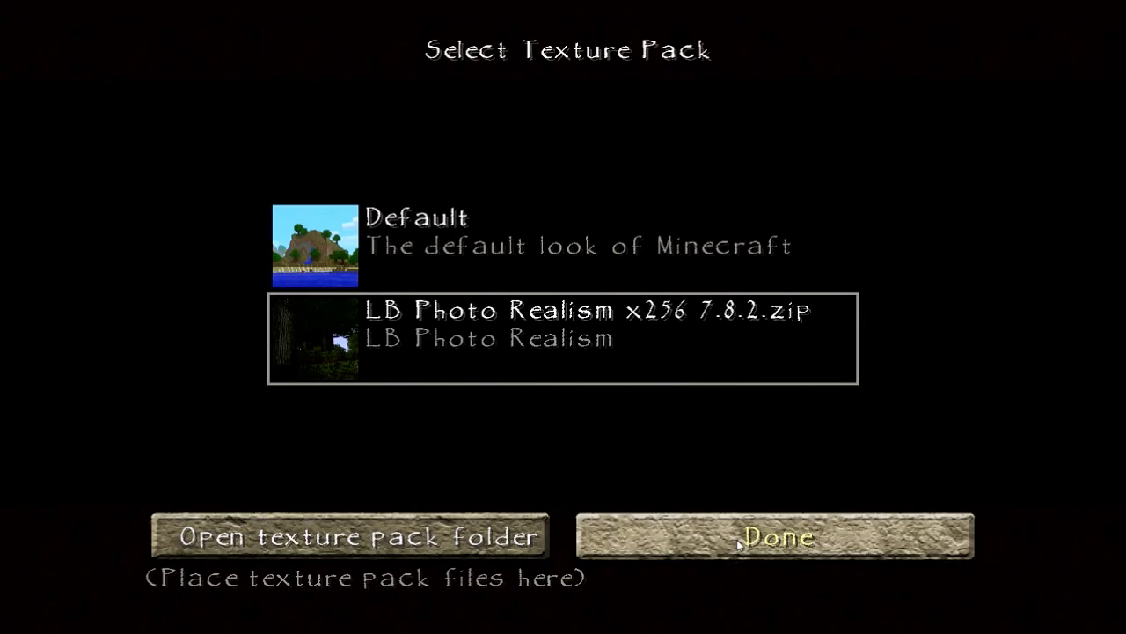
key(Escape)
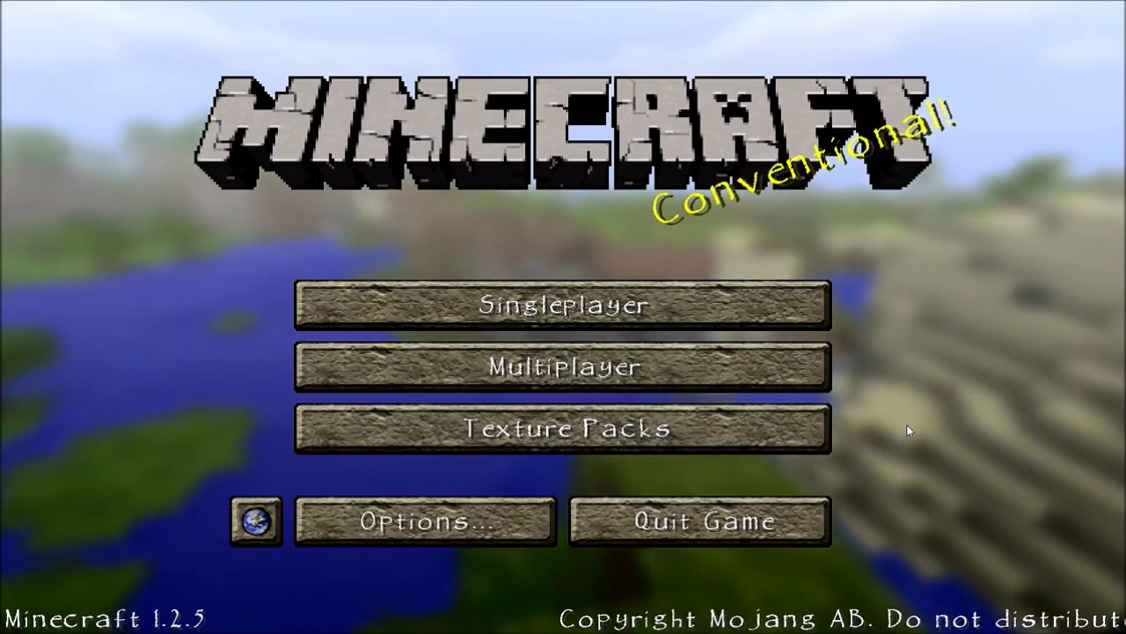
Load the singleplayer world Testing Area with the LB Photo Realism textures.
click(620, 310)
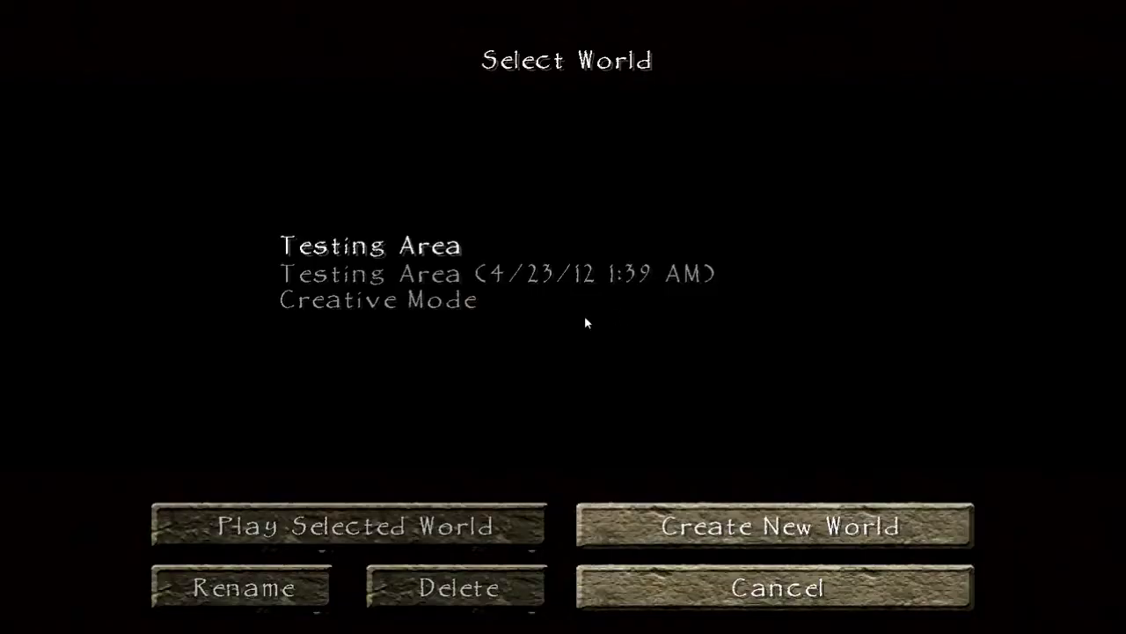
click(434, 255)
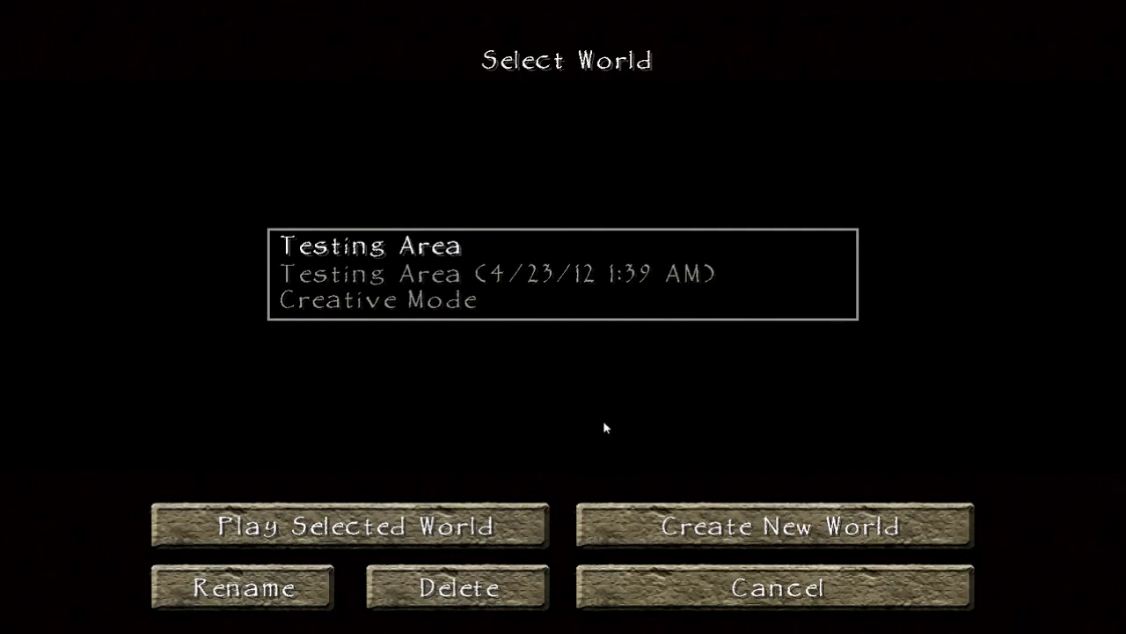
click(439, 540)
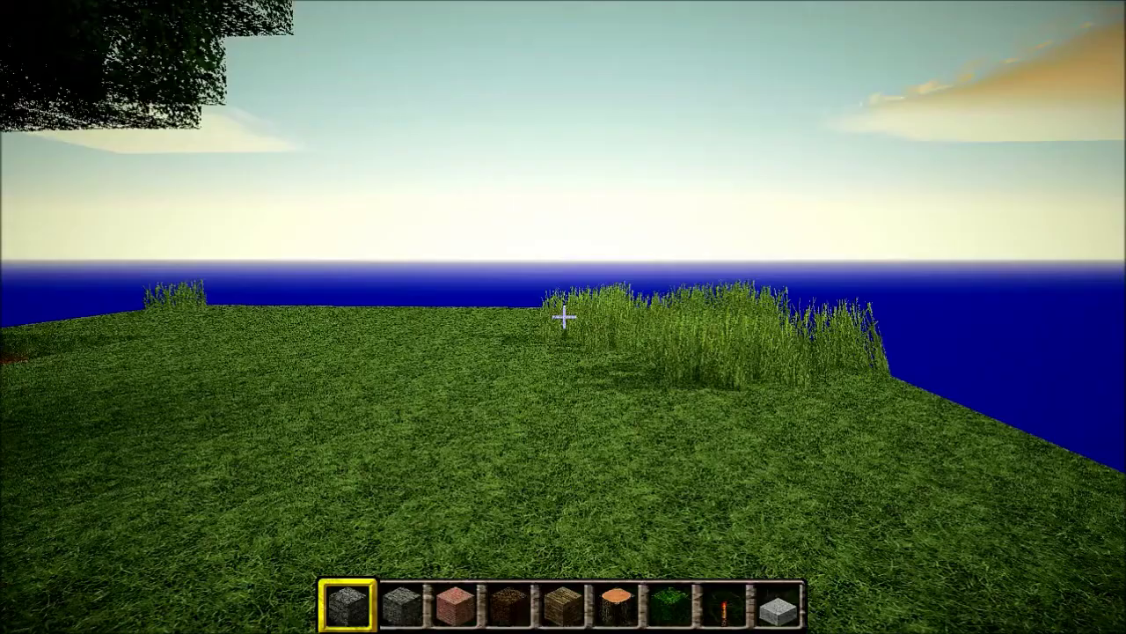
Walk through the forest to examine the grass, tree trunks and shadows with the shaders and LB Photo Realism textures combined.
key(w)
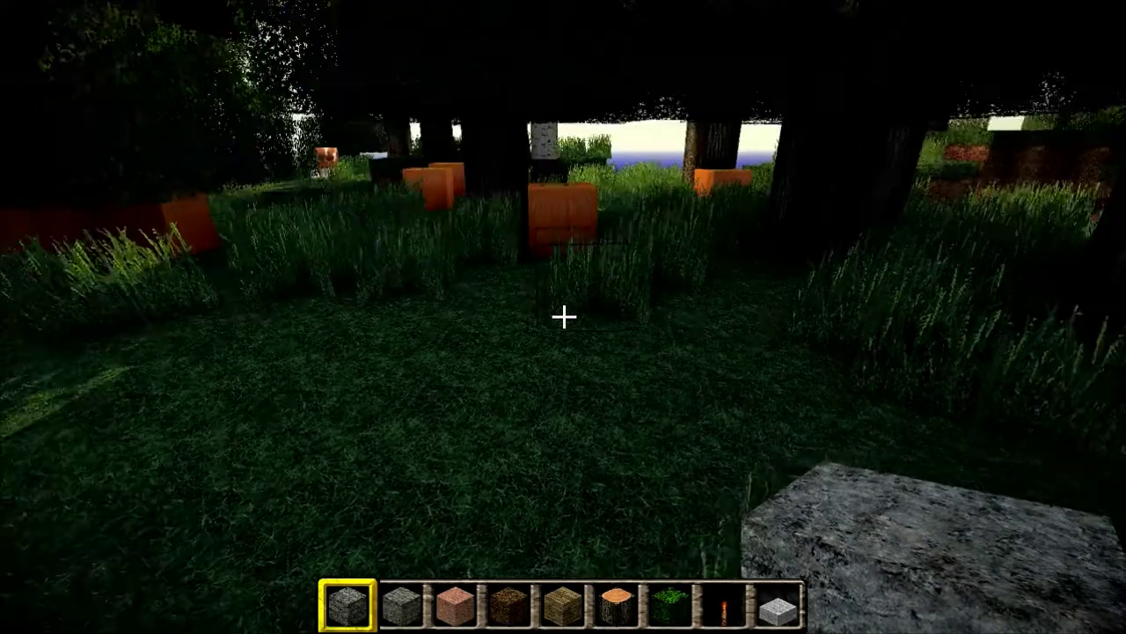
key(w)
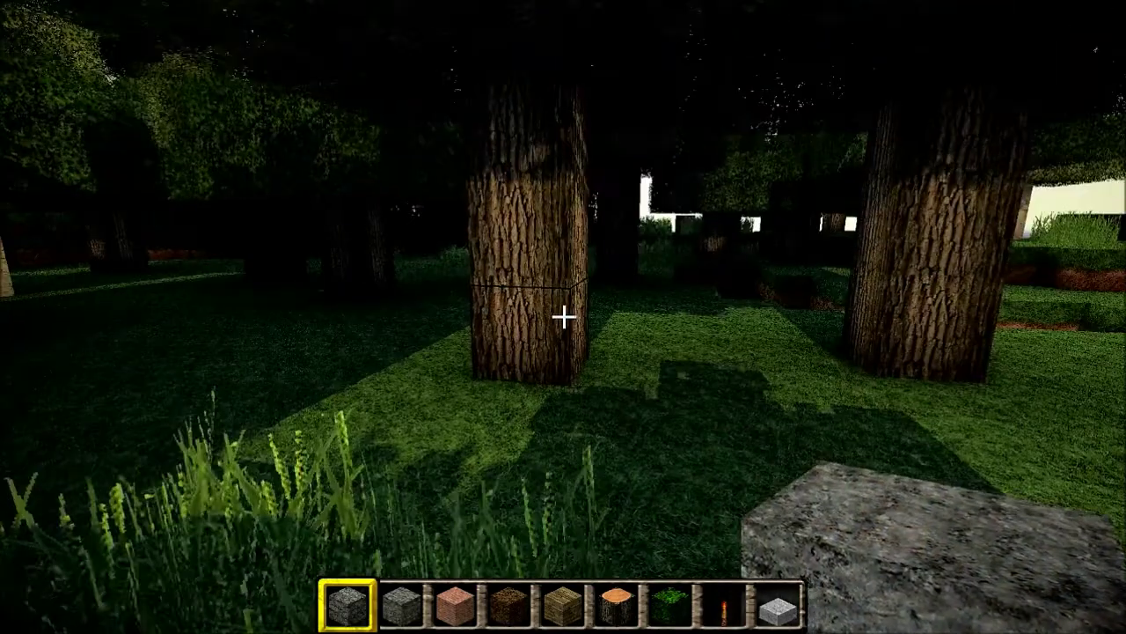
key(s)
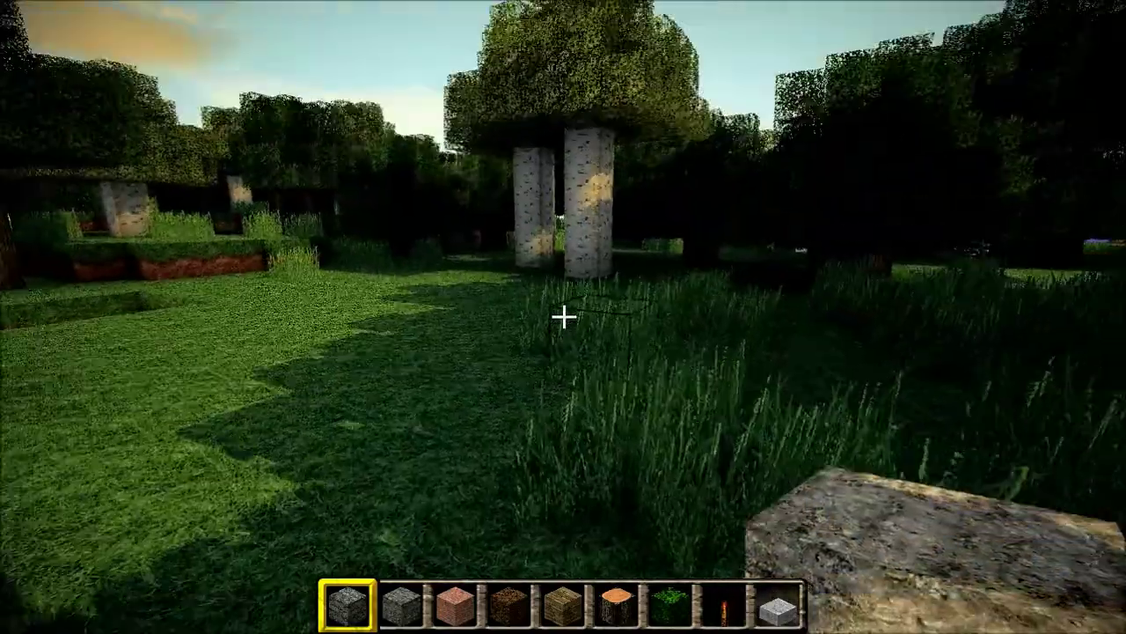
key(w)
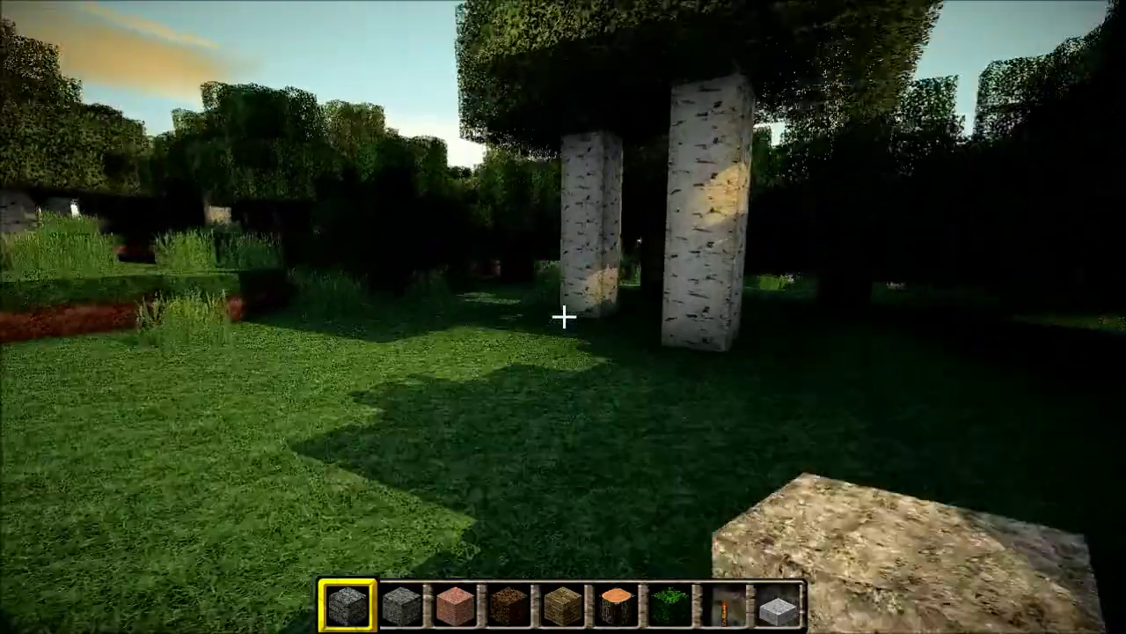